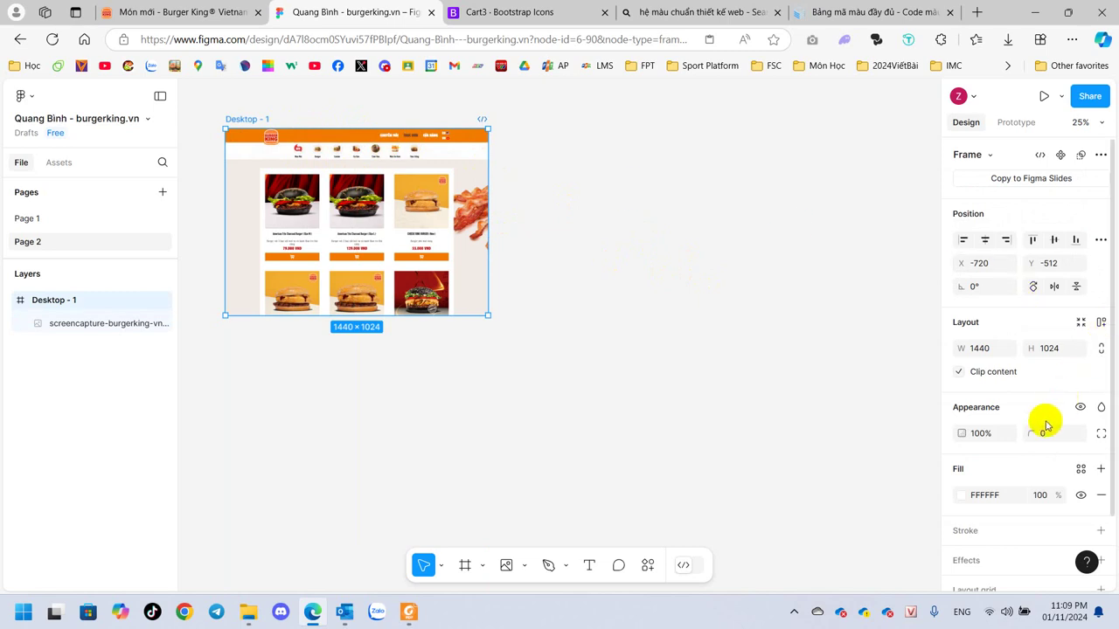
Add a layout grid to the Desktop - 1 frame
scroll(1045, 427, "down", 2)
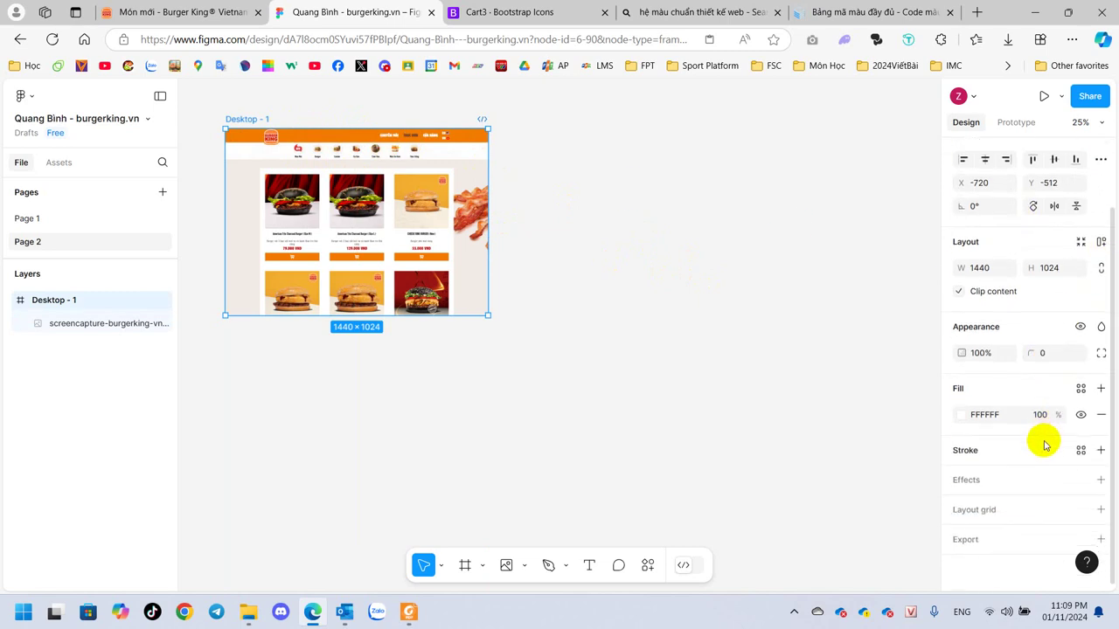
left_click(999, 517)
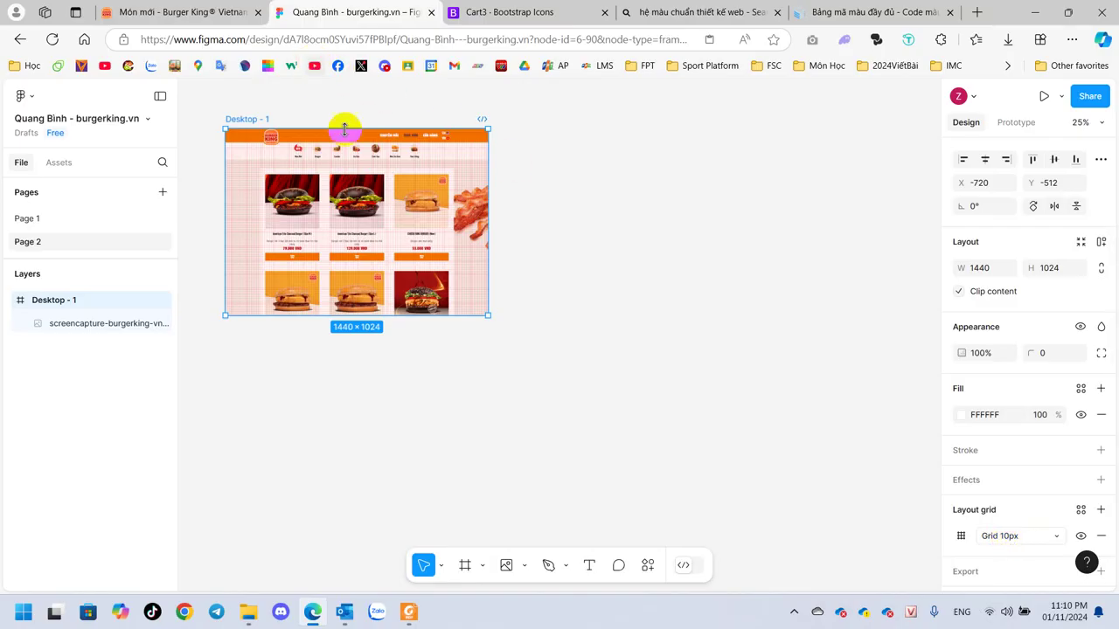
scroll(330, 155, "up", 5)
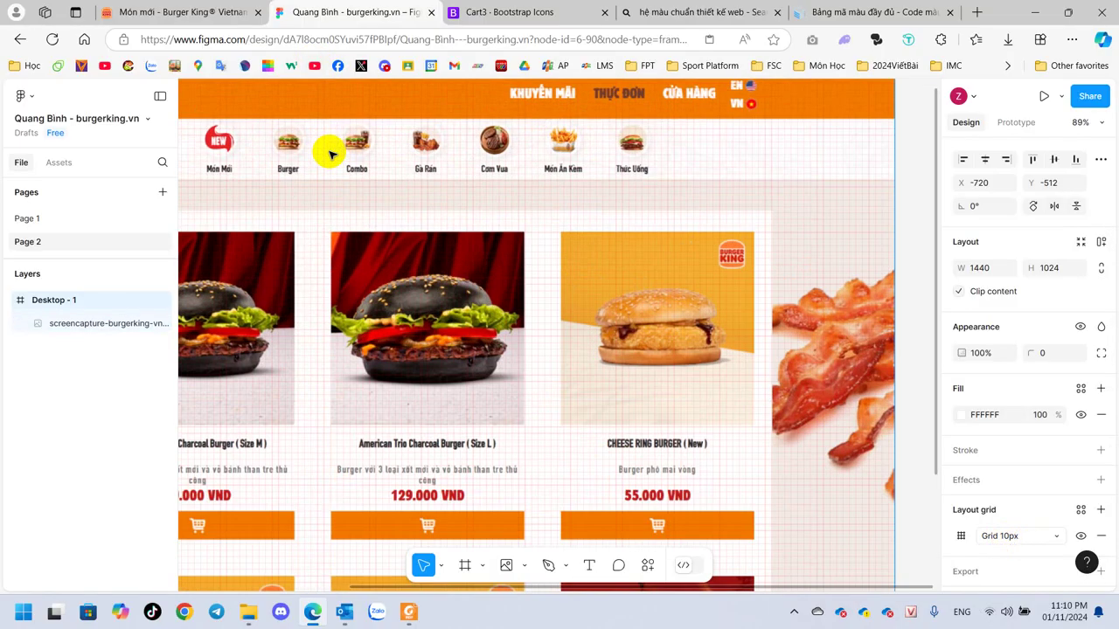
scroll(330, 155, "down", 3)
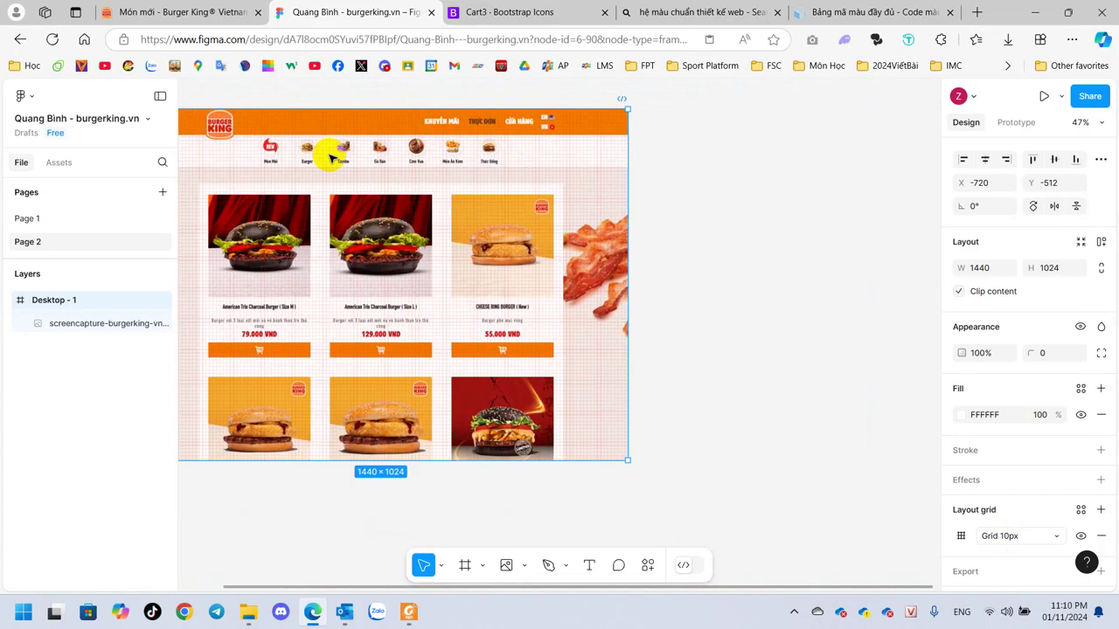
Set the frame's layout grid size to 50 px
left_click(1025, 537)
left_click(1029, 543)
left_click(961, 536)
left_click(855, 539)
type("50")
key("Return")
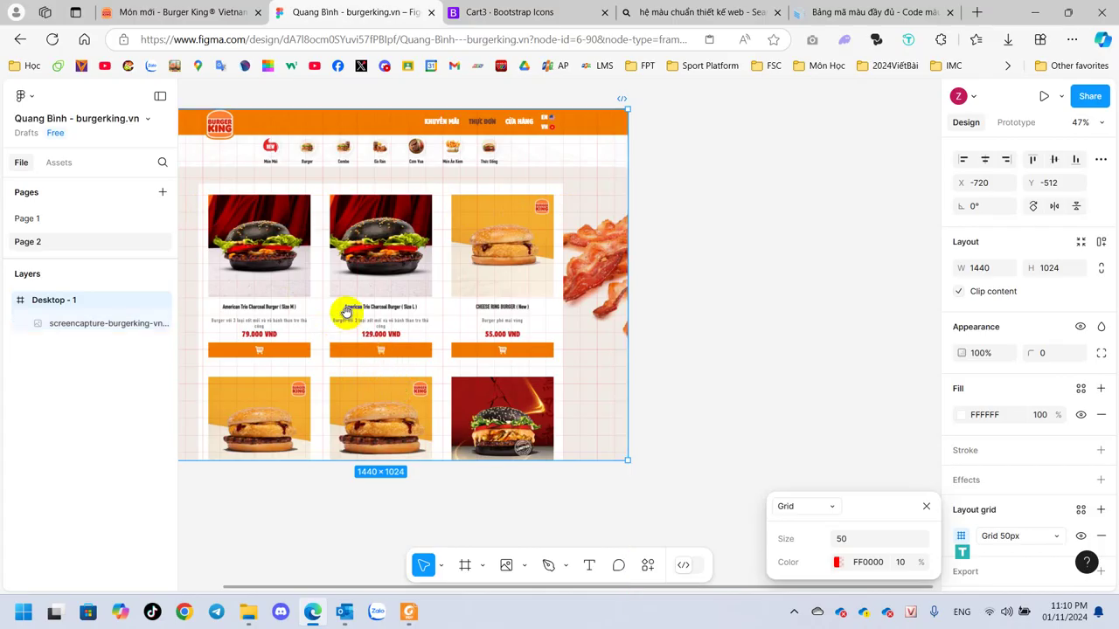
Try layout grid sizes of 55 px and 60 px on the Desktop - 1 frame
left_click_drag(344, 312, 464, 302)
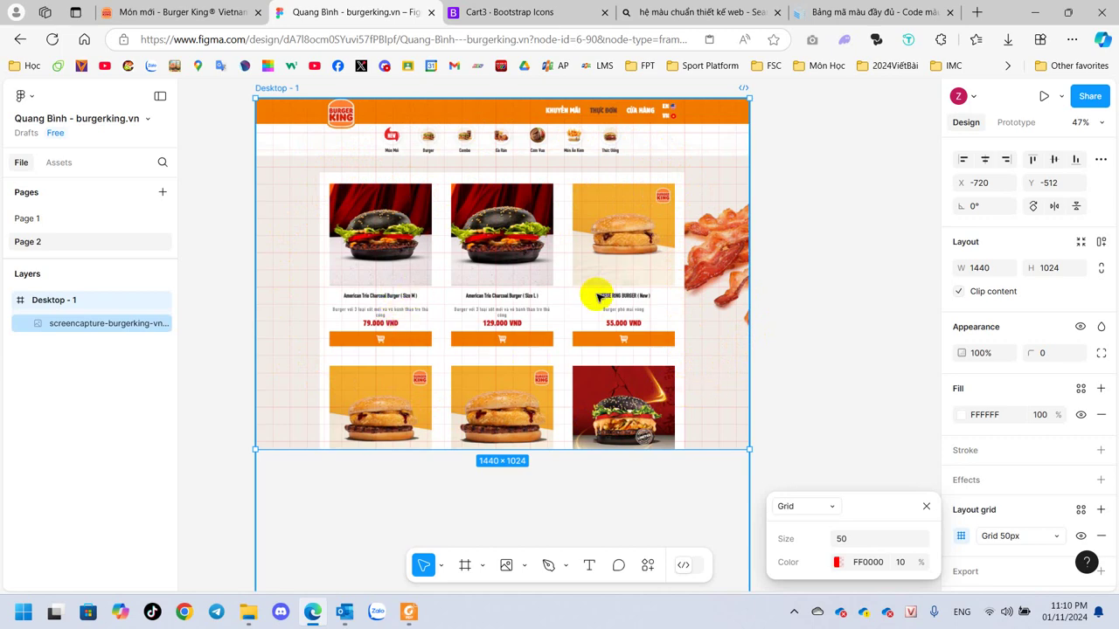
left_click(877, 542)
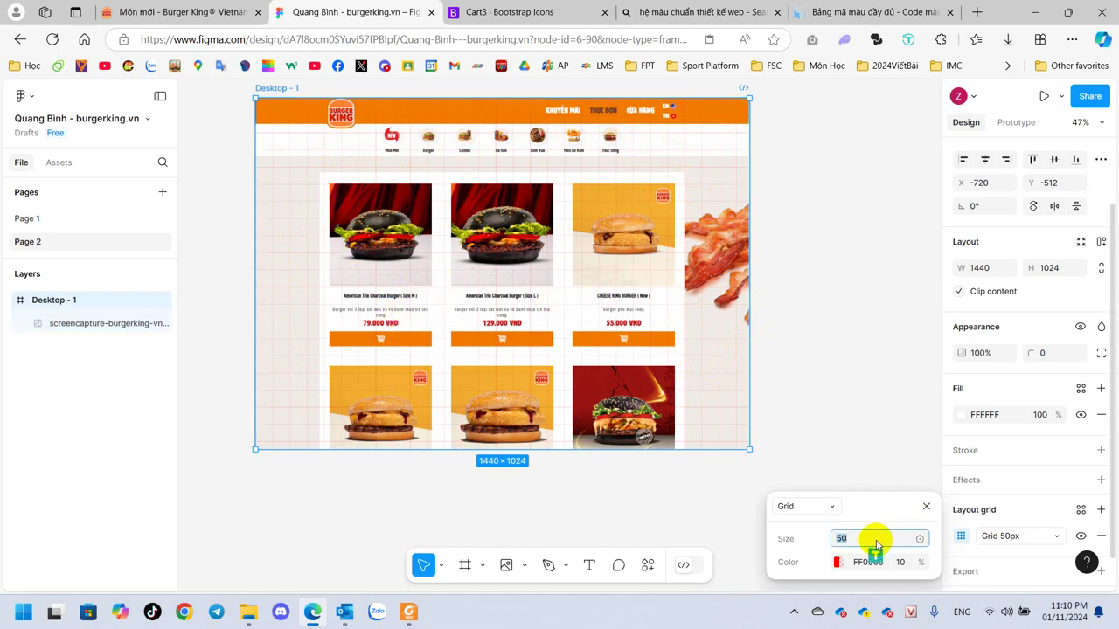
key("Return")
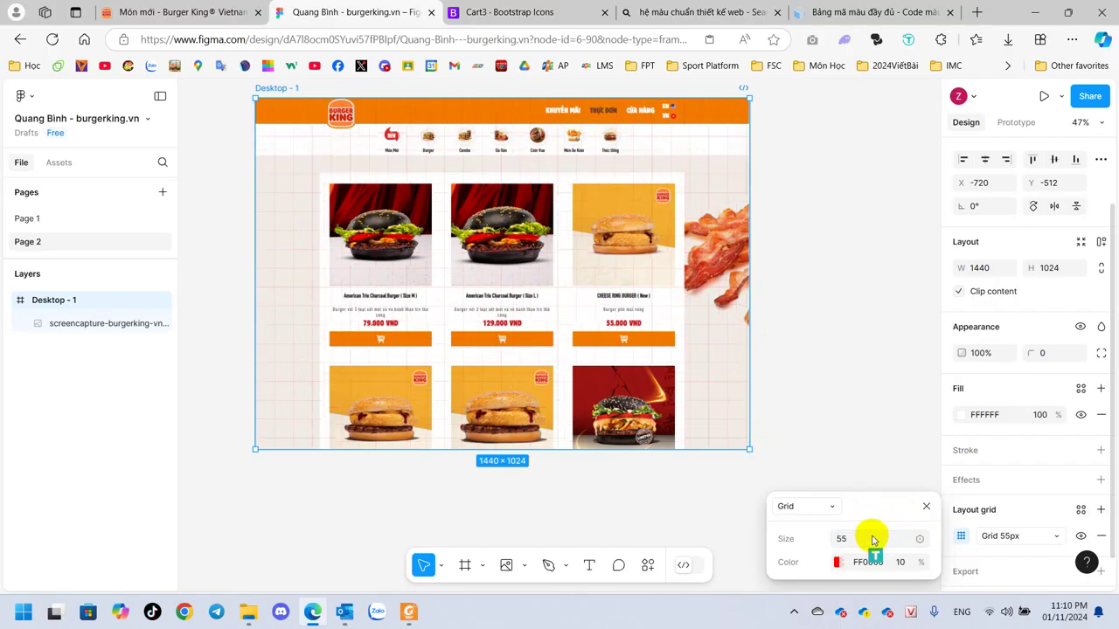
left_click(852, 538)
type("60")
key("Return")
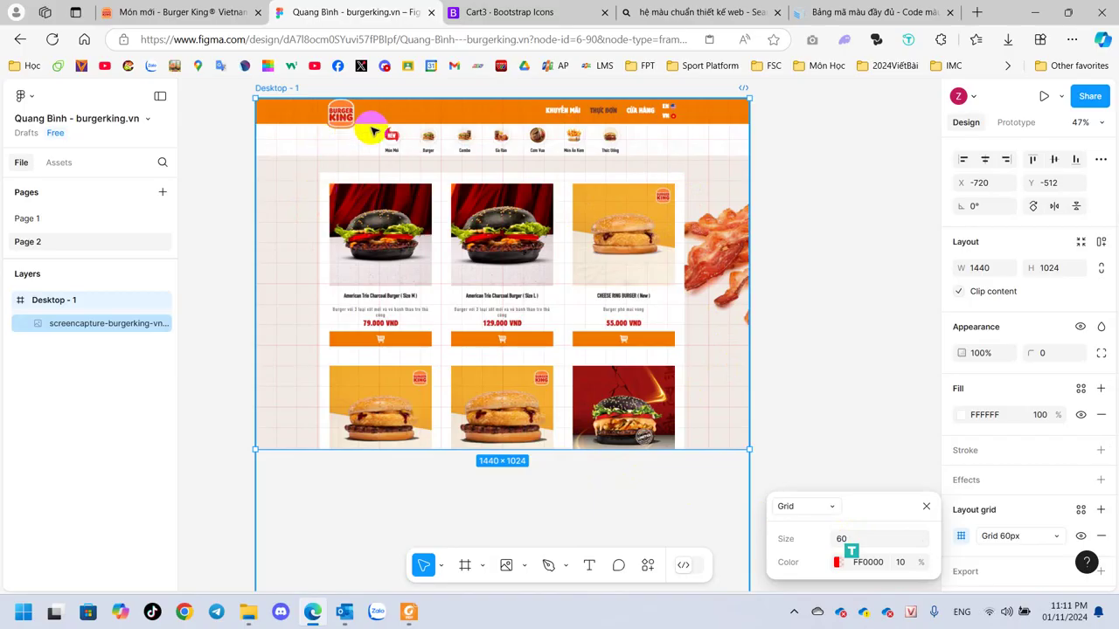
Change the frame's layout grid from a square grid to columns with a count of 12
left_click(813, 513)
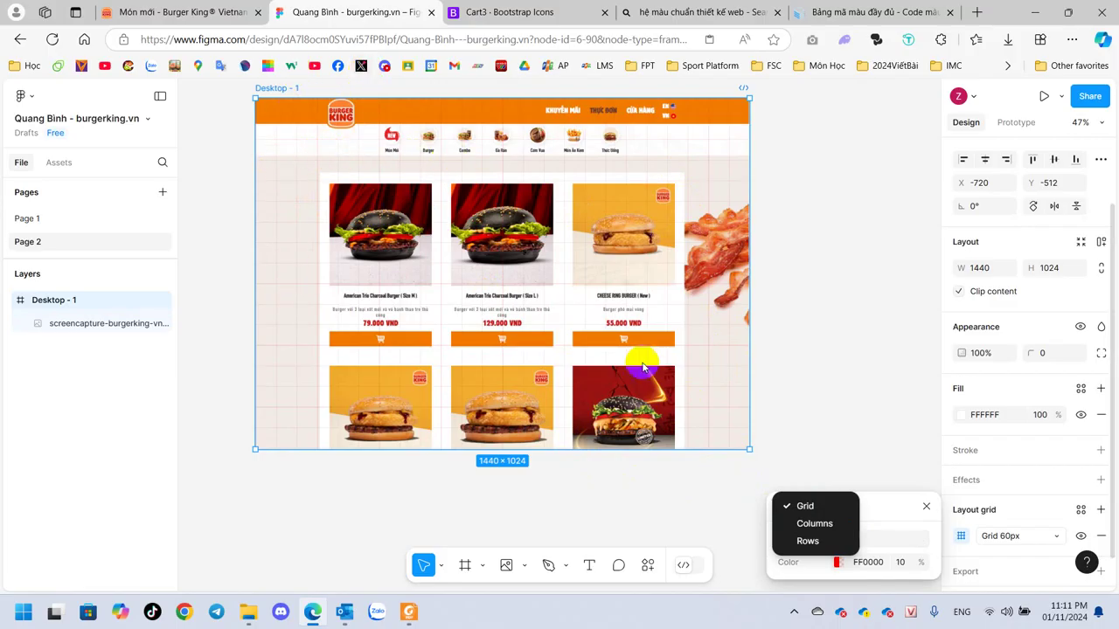
left_click(812, 534)
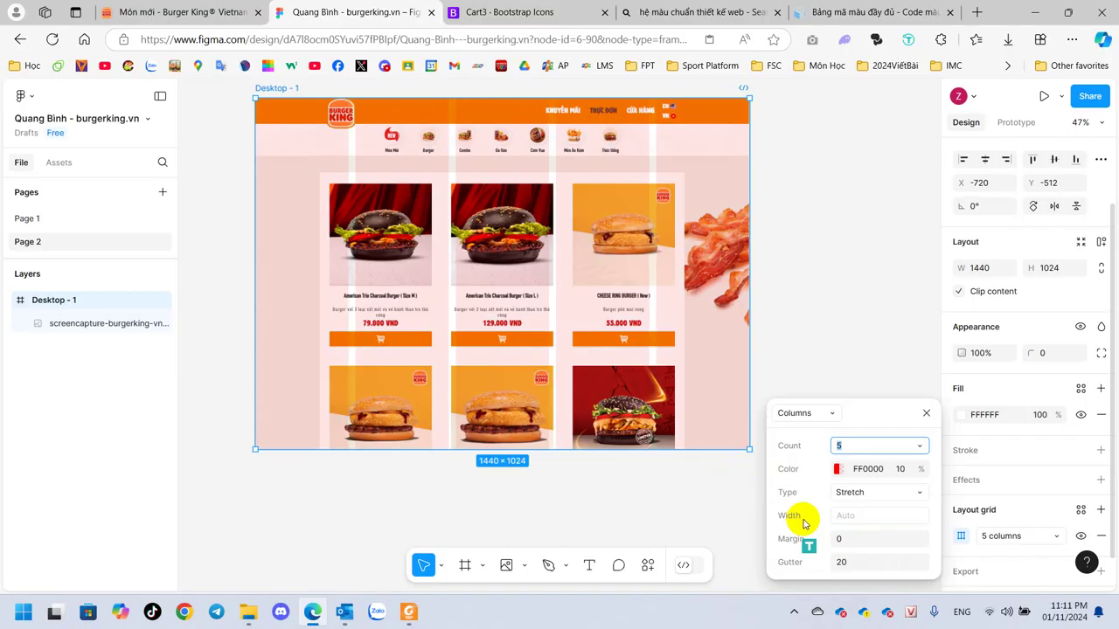
type("12")
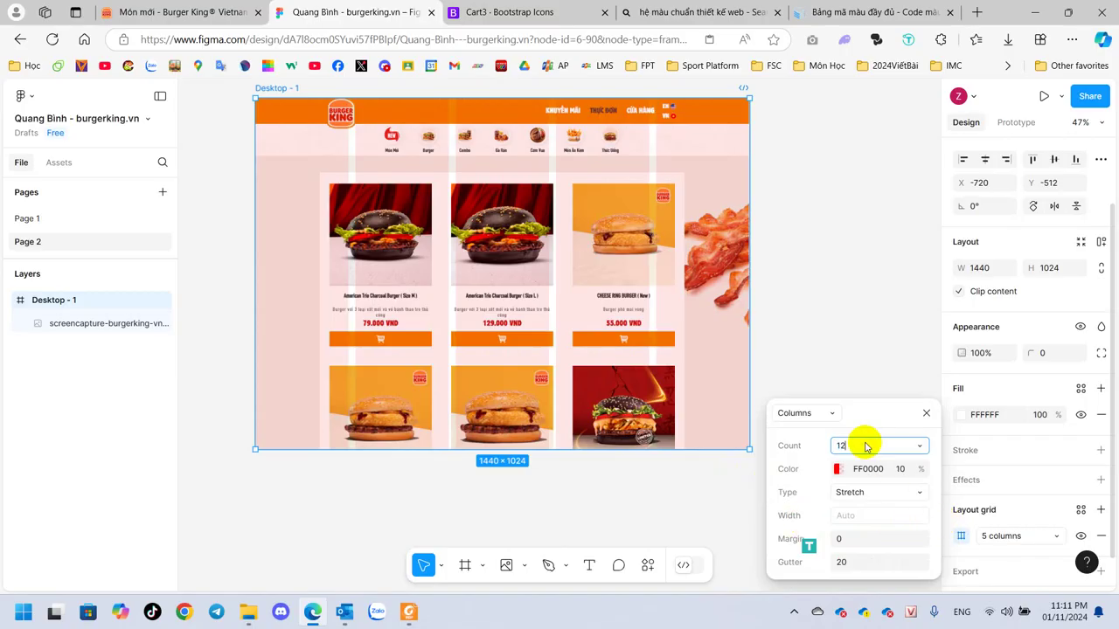
key("Return")
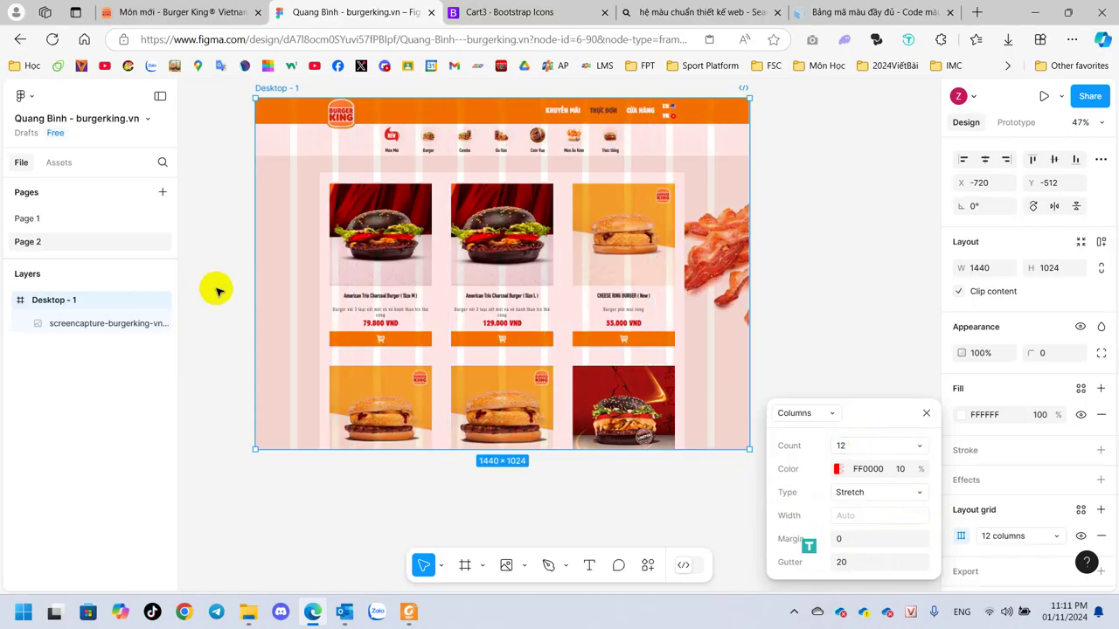
Set the column grid's margin to 200
left_click(278, 151)
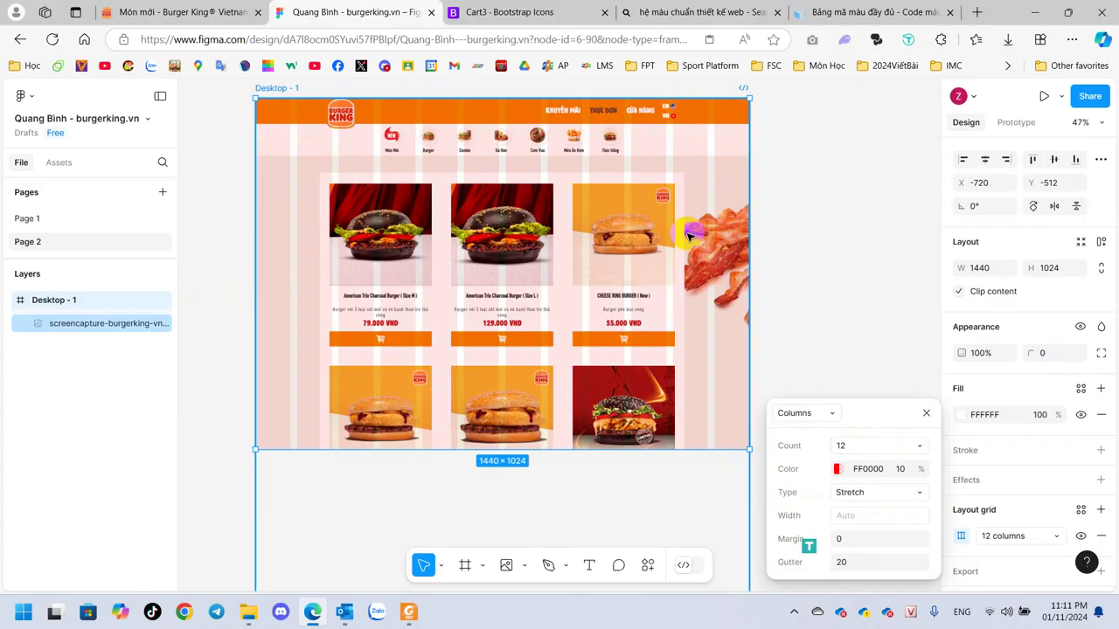
left_click(853, 539)
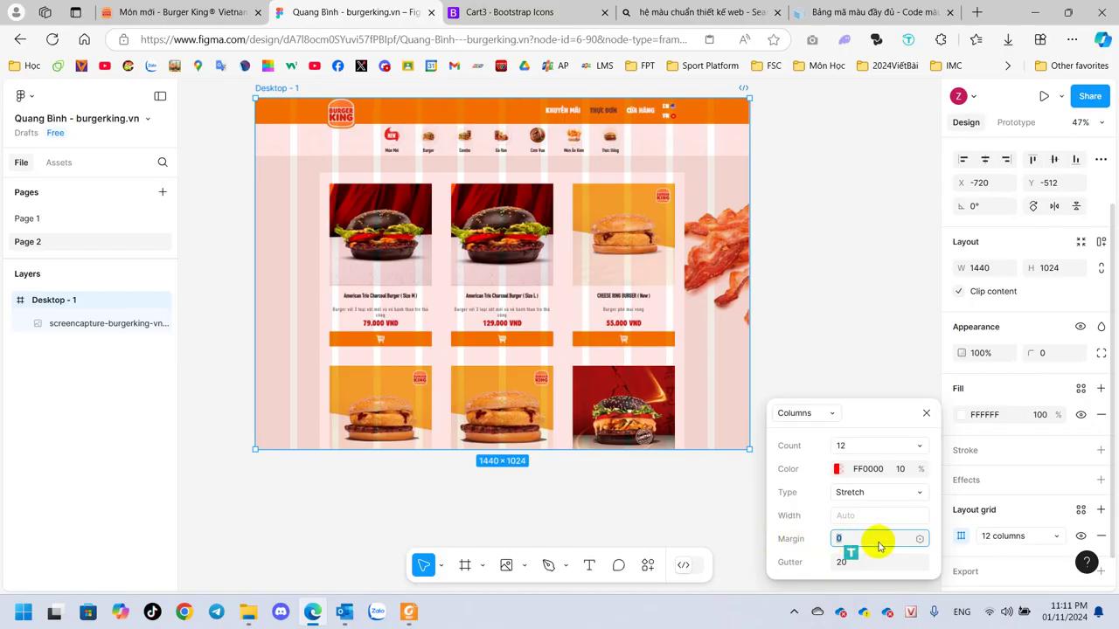
type("200")
key("Return")
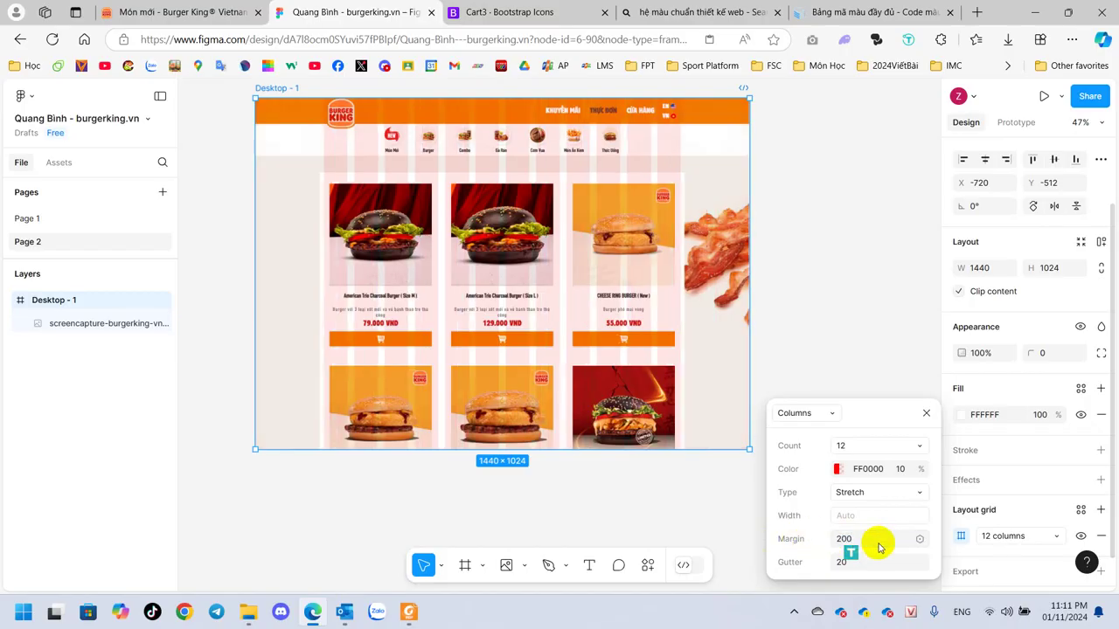
Check the column edges against the first burger image and the logo, and set the column margin to 215
left_click(445, 250)
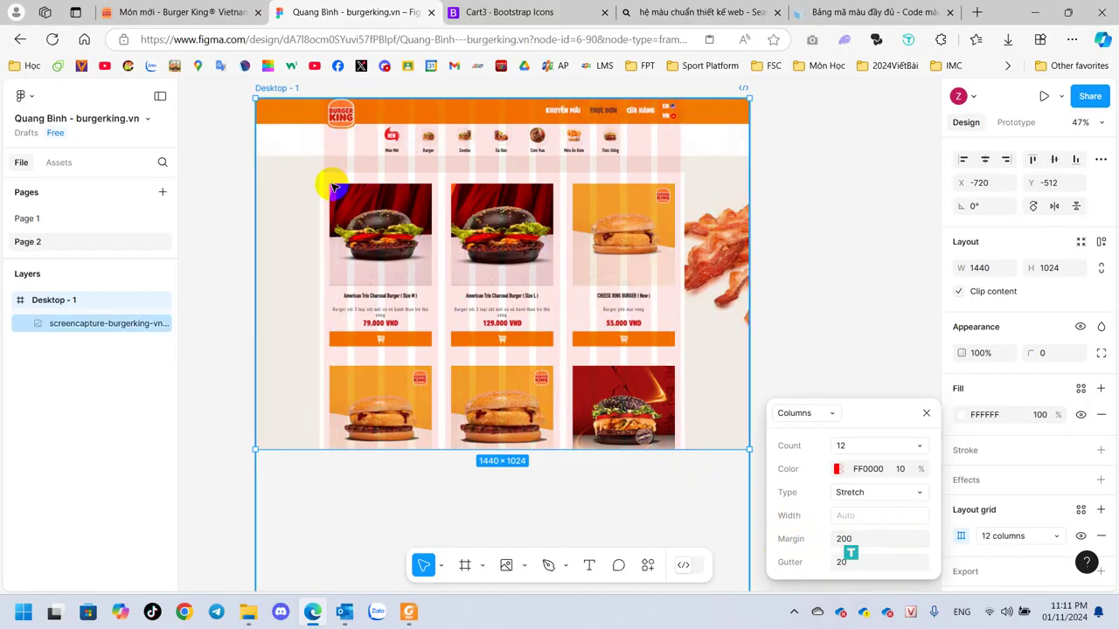
scroll(333, 188, "up", 10)
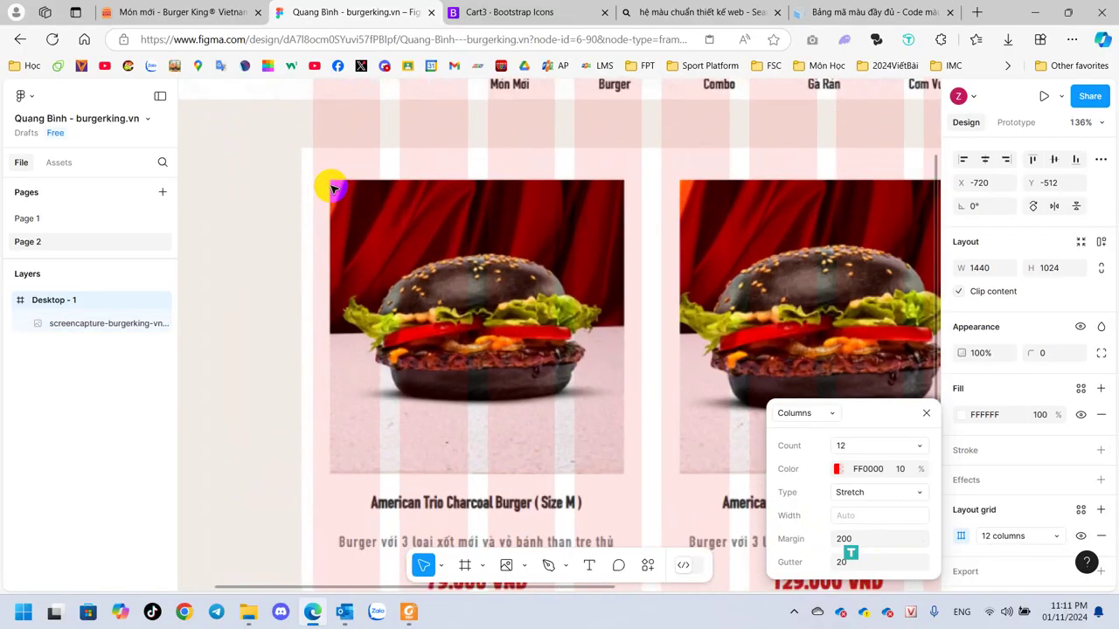
left_click(333, 188)
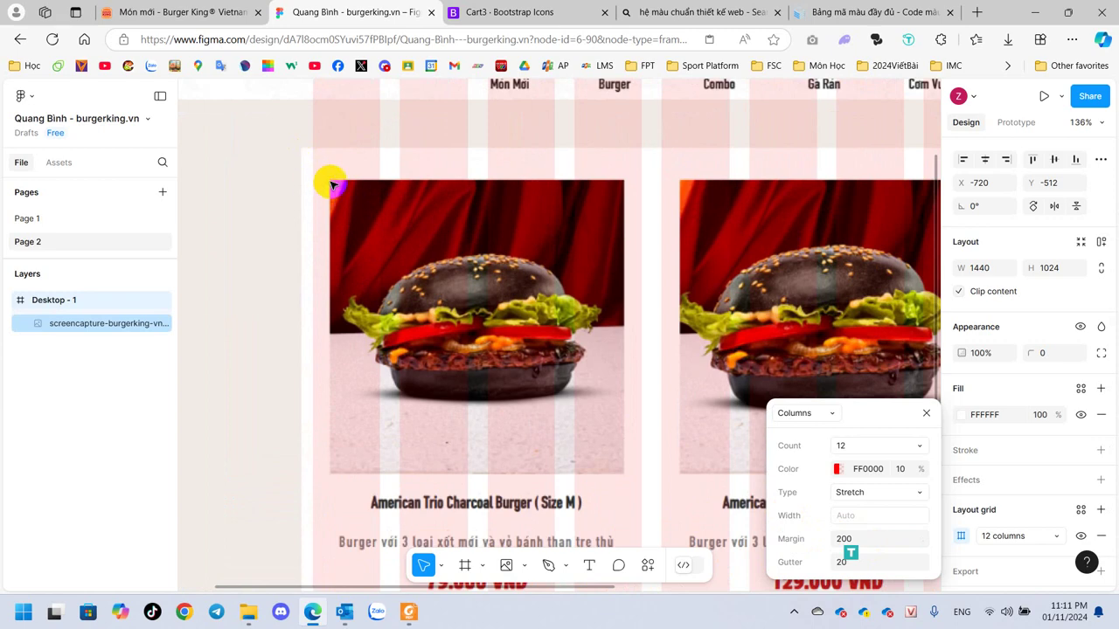
scroll(333, 186, "up", 5)
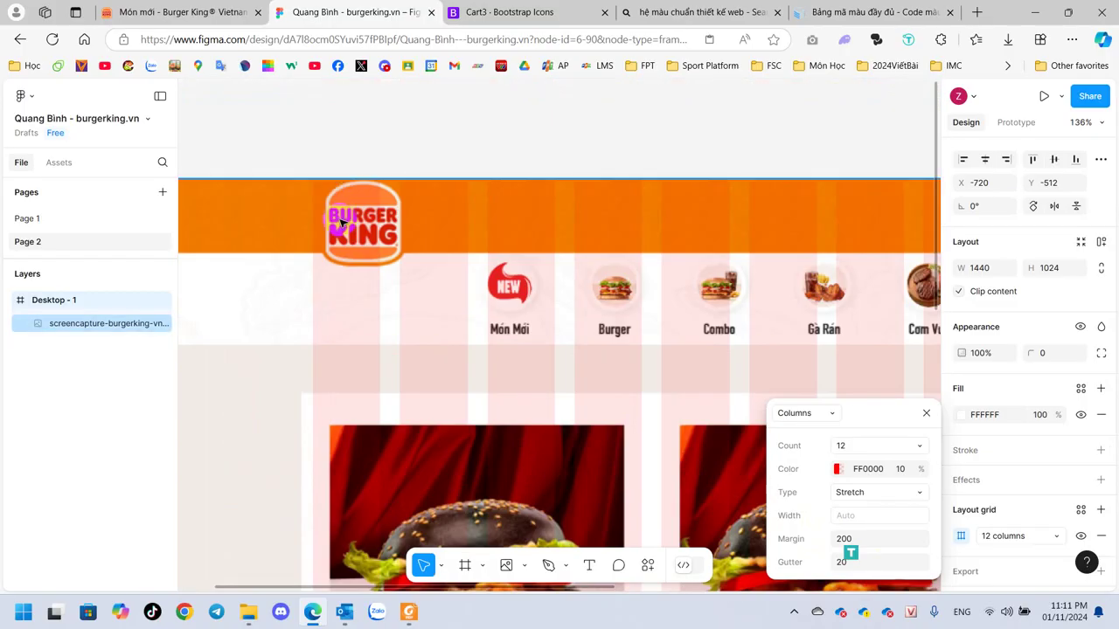
left_click(861, 541)
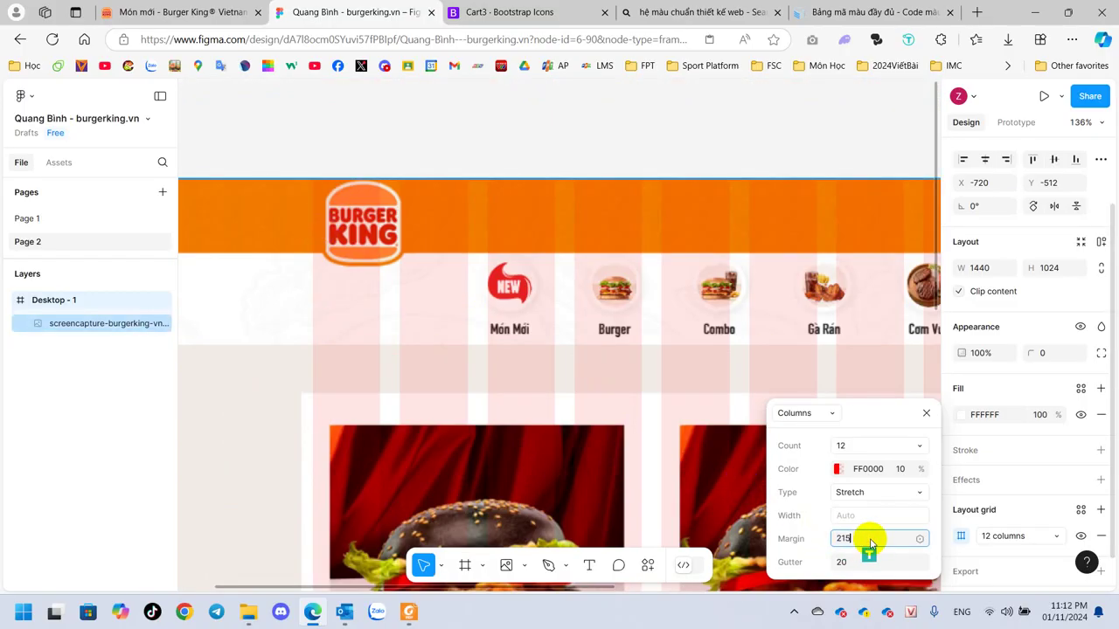
type("215")
key("Return")
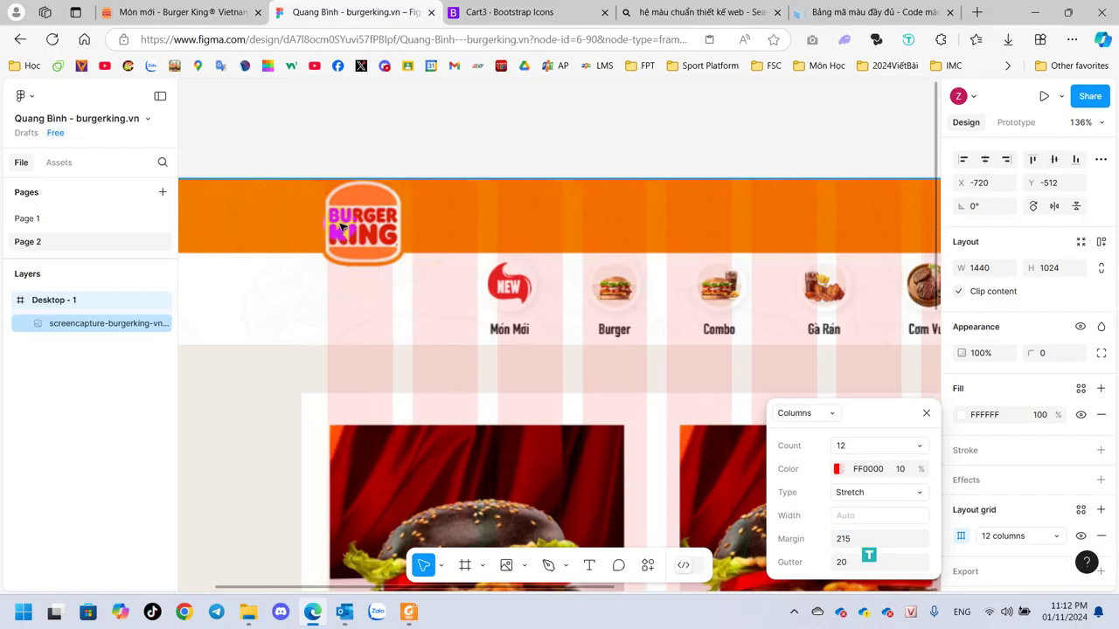
Compare the columns with the product cards and set the column count to 14
scroll(632, 358, "down", 2)
scroll(632, 358, "down", 5)
left_click_drag(740, 362, 517, 174)
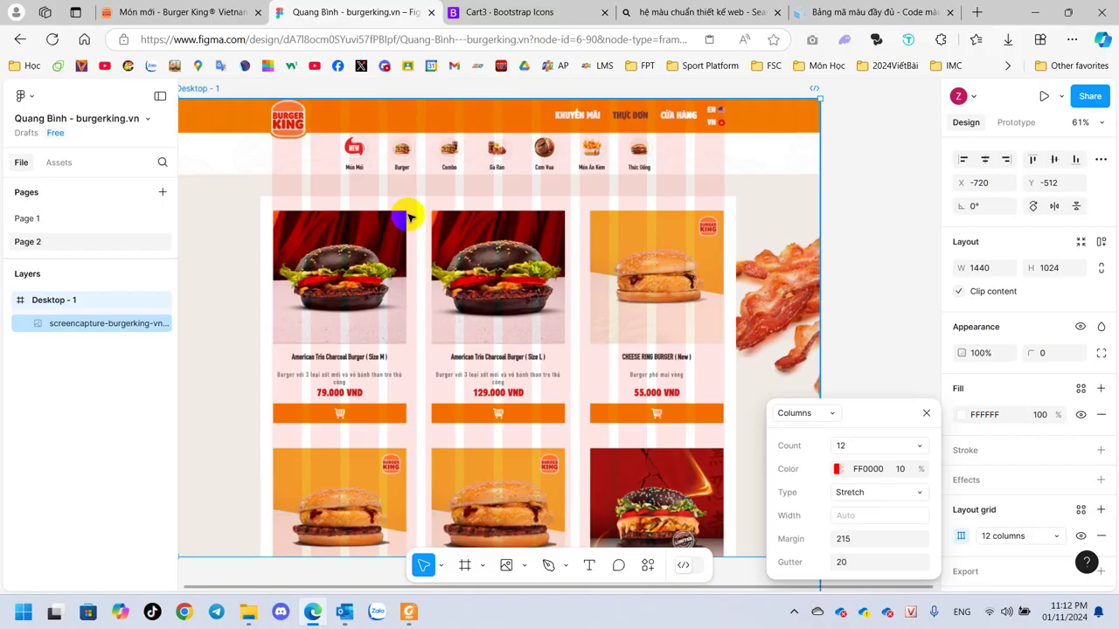
left_click(862, 444)
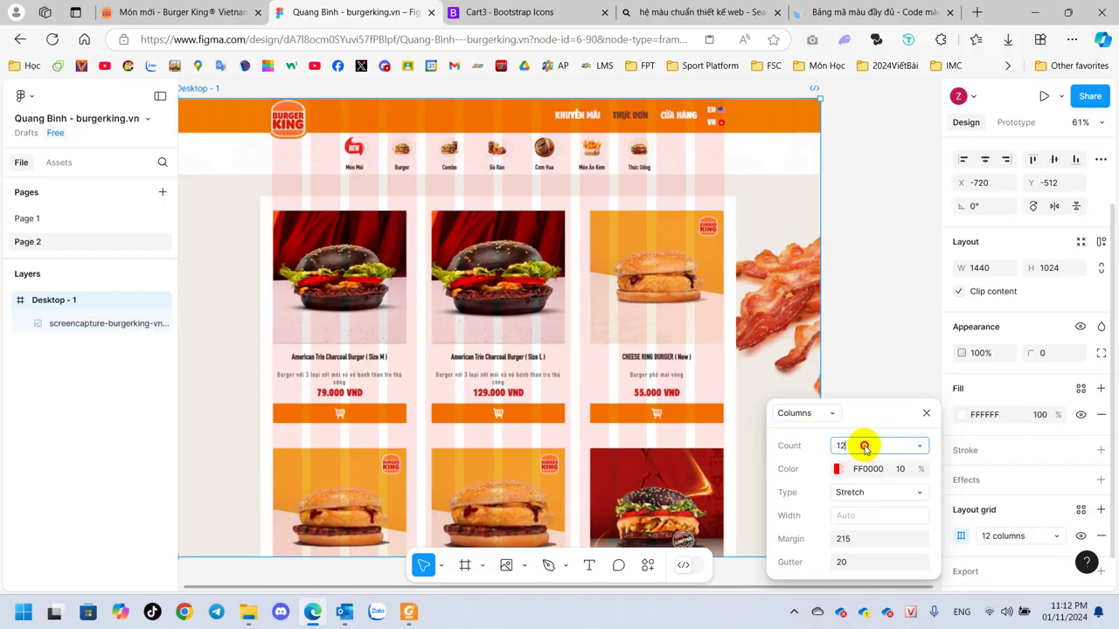
left_click(919, 446)
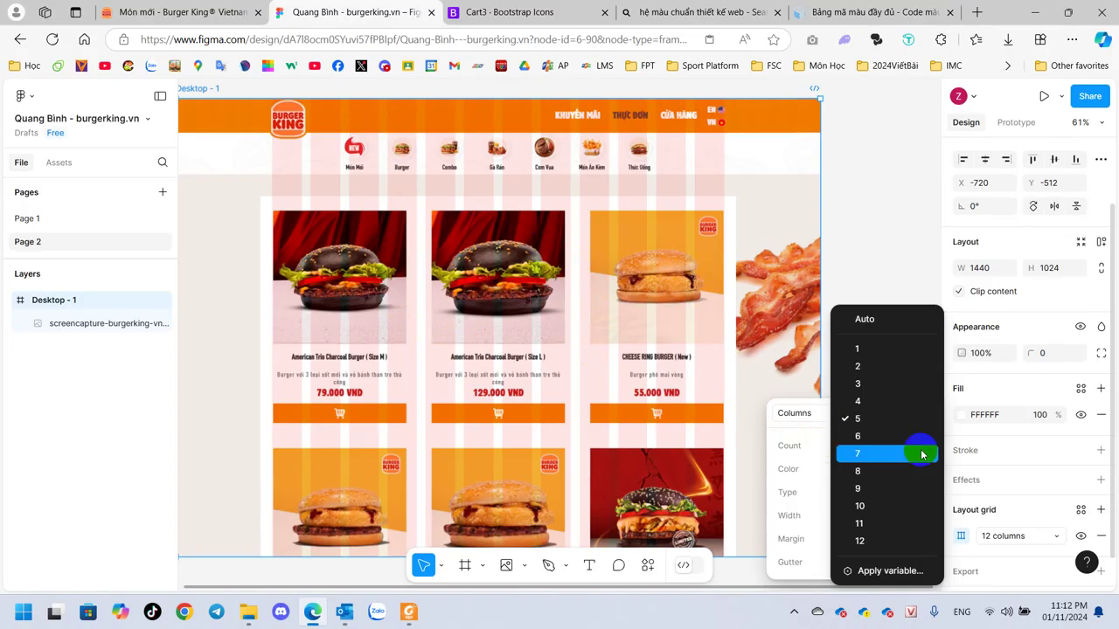
left_click(811, 412)
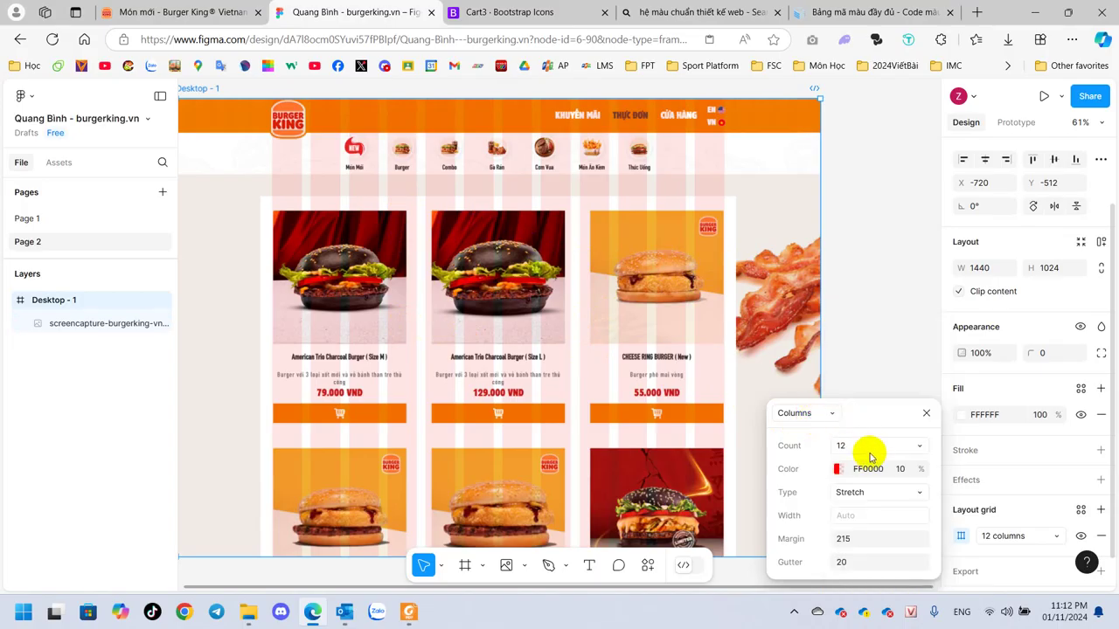
left_click(860, 448)
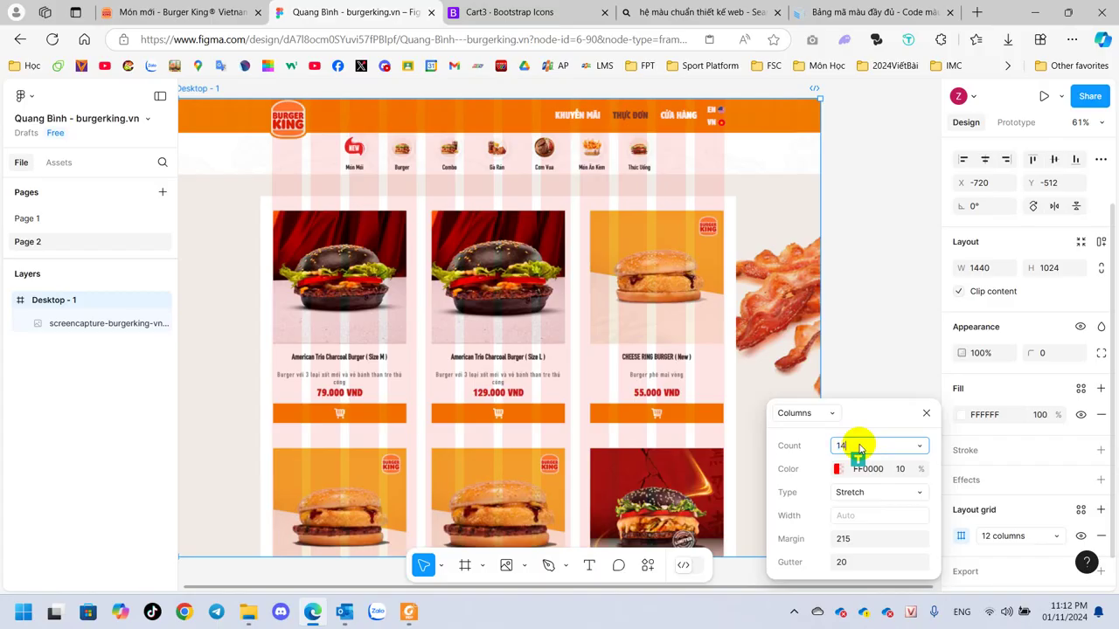
key("Return")
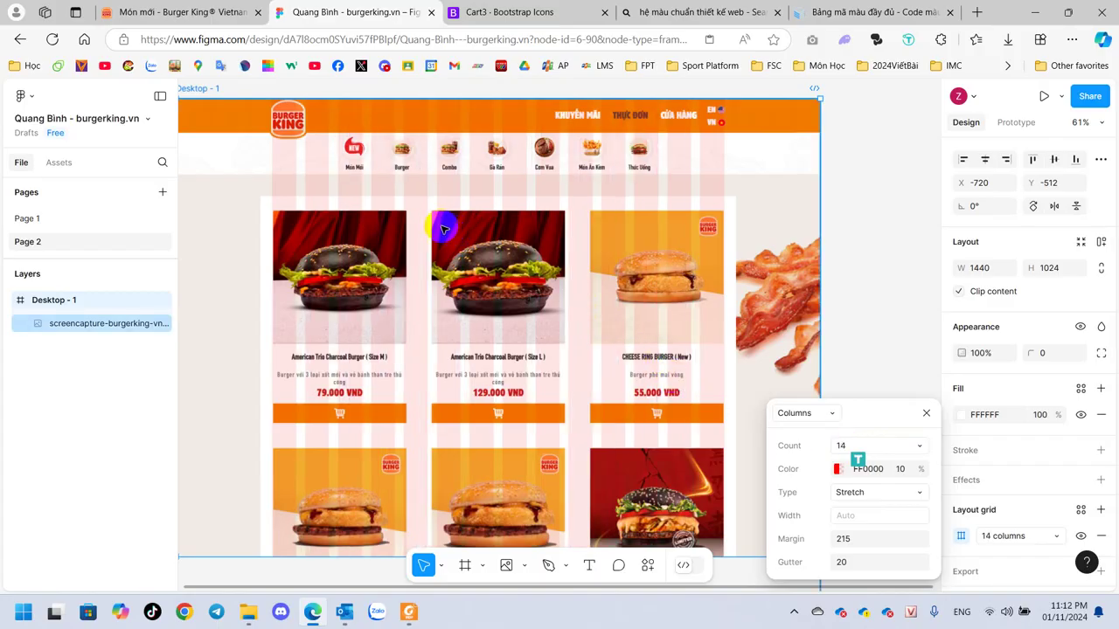
Try a column count of 16 in the layout grid
left_click(850, 446)
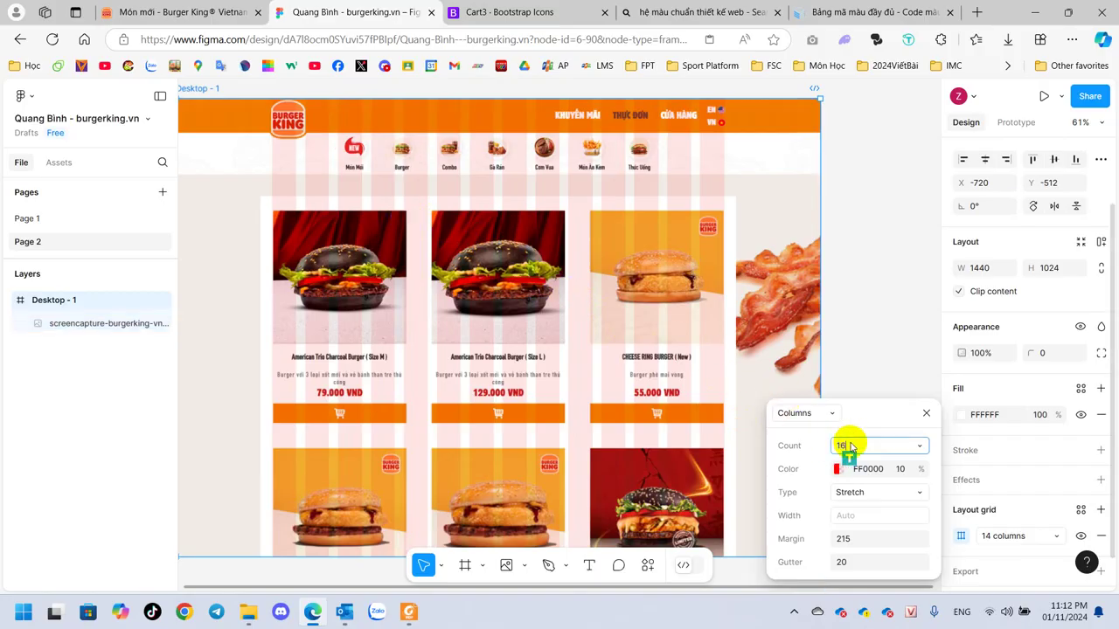
type("16")
key("Return")
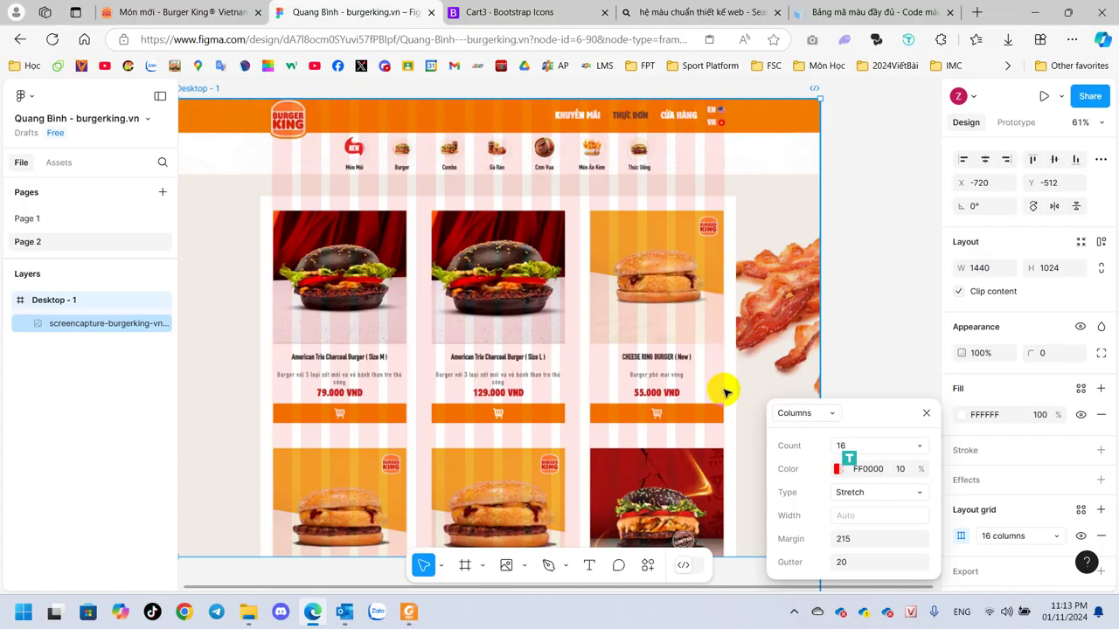
Set the layout grid's column count back to 12
left_click(852, 446)
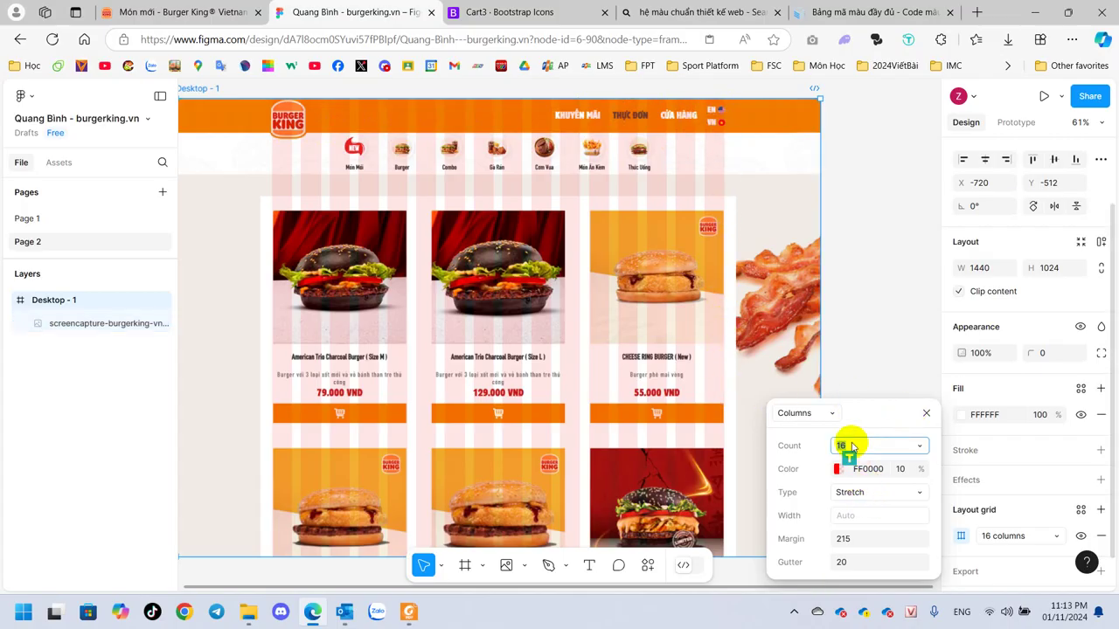
left_click(864, 539)
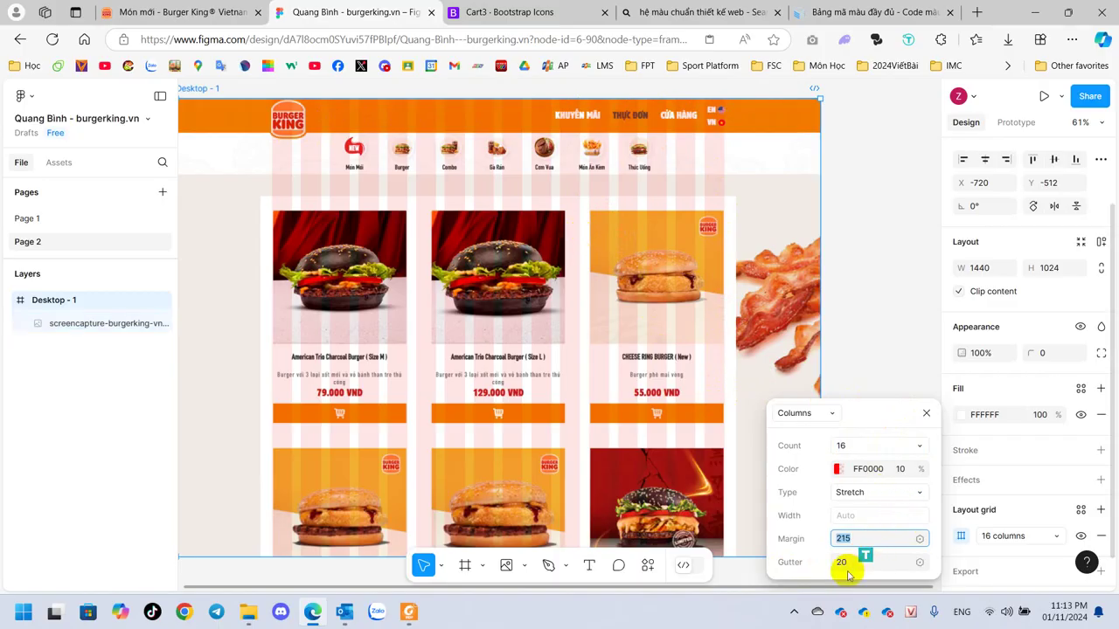
left_click(862, 451)
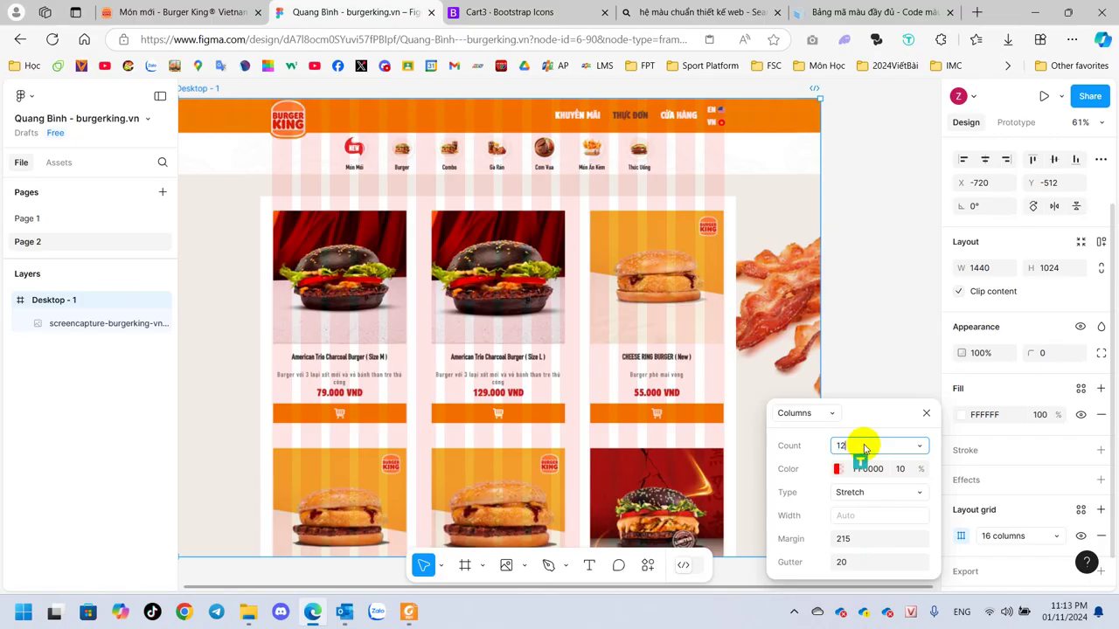
left_click(857, 542)
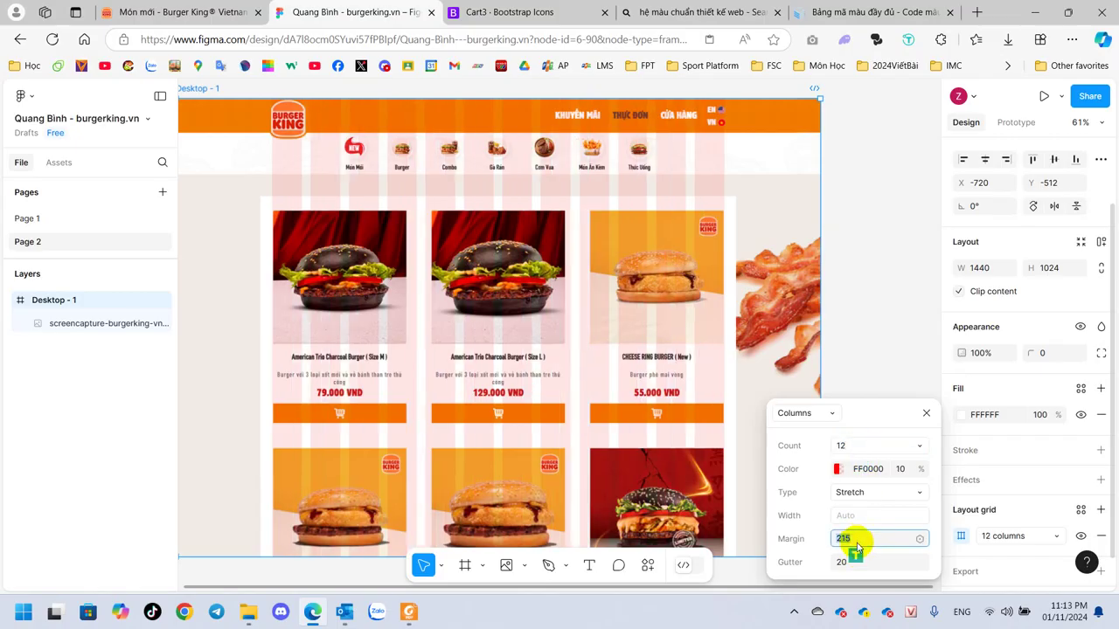
Try gutter values of 30, 40 and 45 in the Desktop - 1 layout grid
left_click(856, 566)
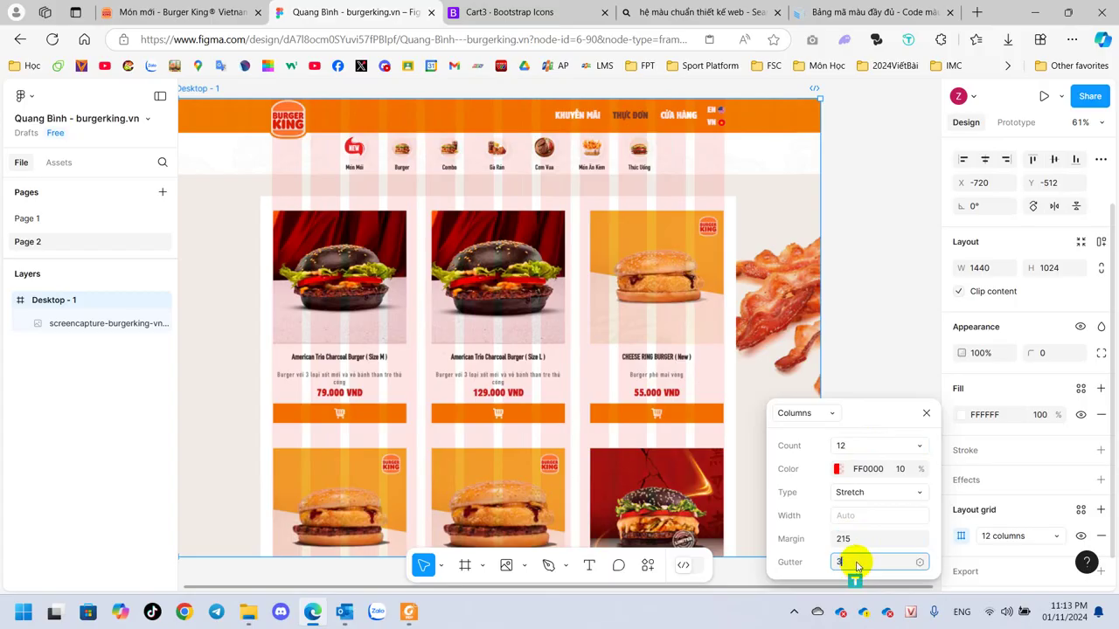
type("30")
key("Return")
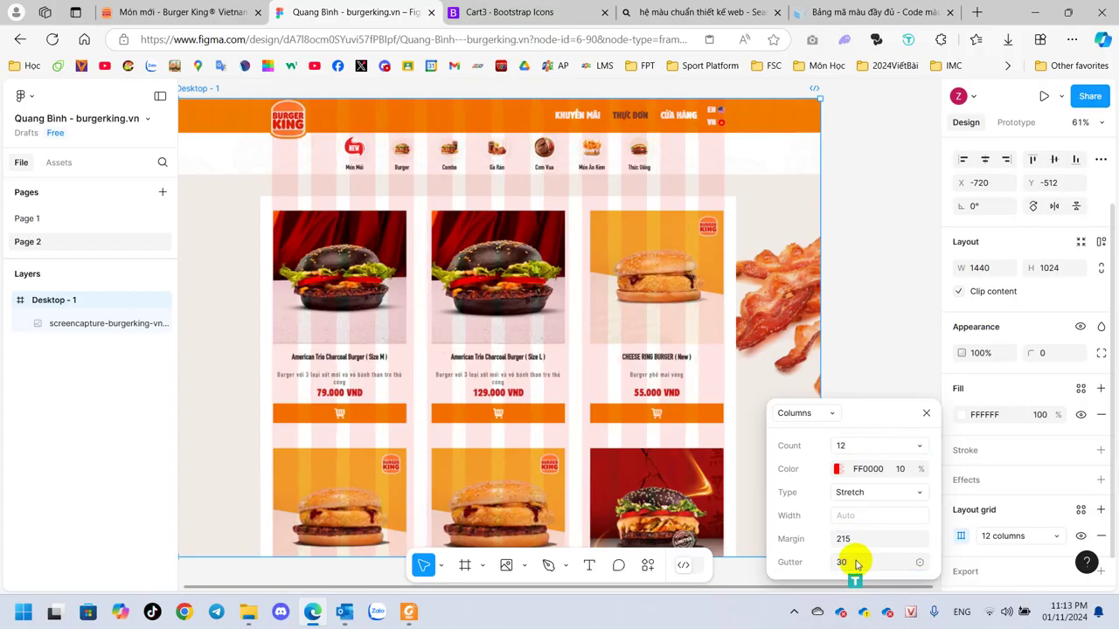
left_click(854, 563)
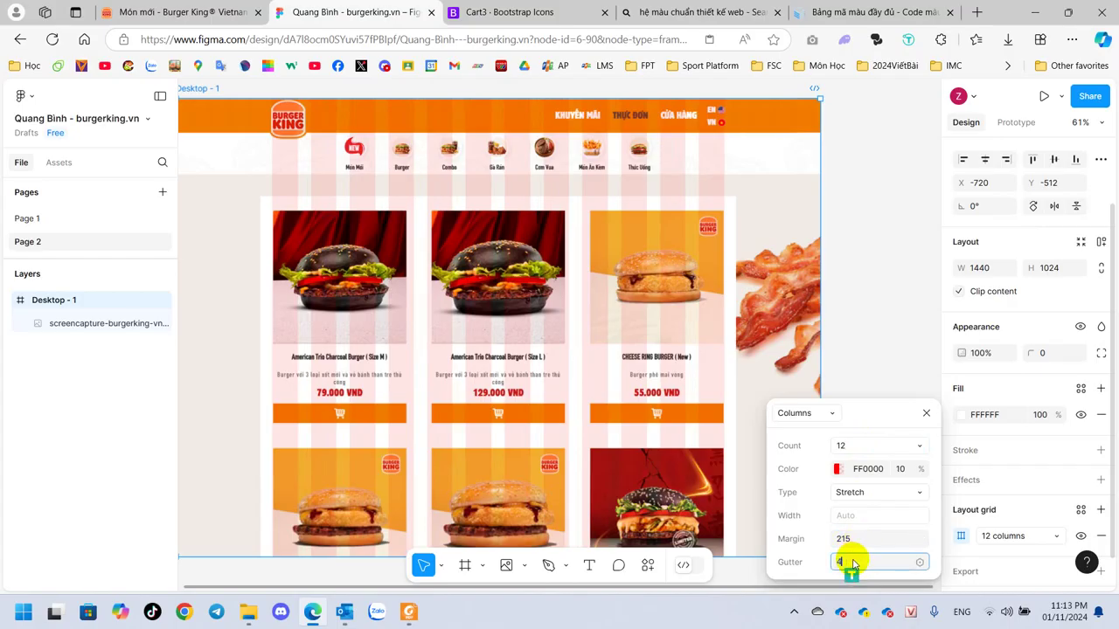
key("Return")
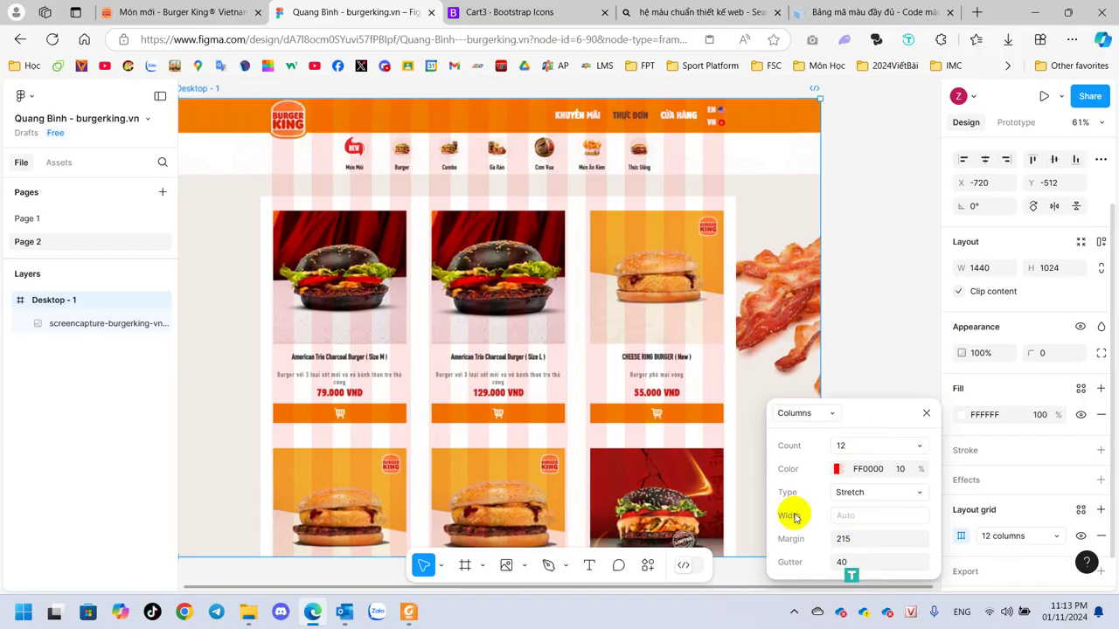
left_click(855, 564)
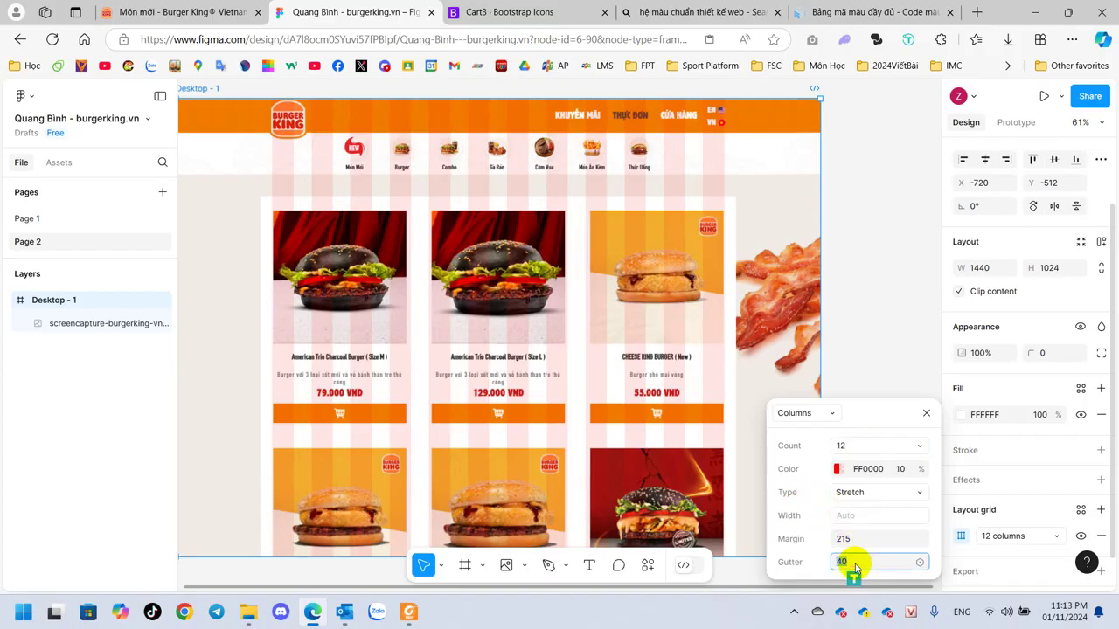
key("Return")
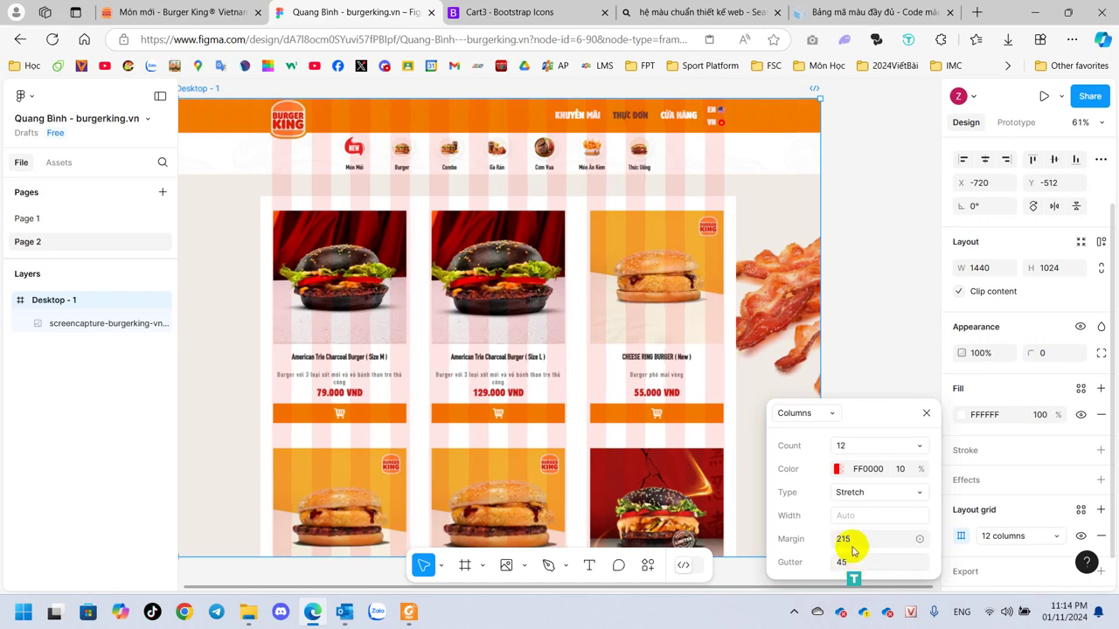
Set the gutter of the Desktop - 1 layout grid to 50
left_click(846, 564)
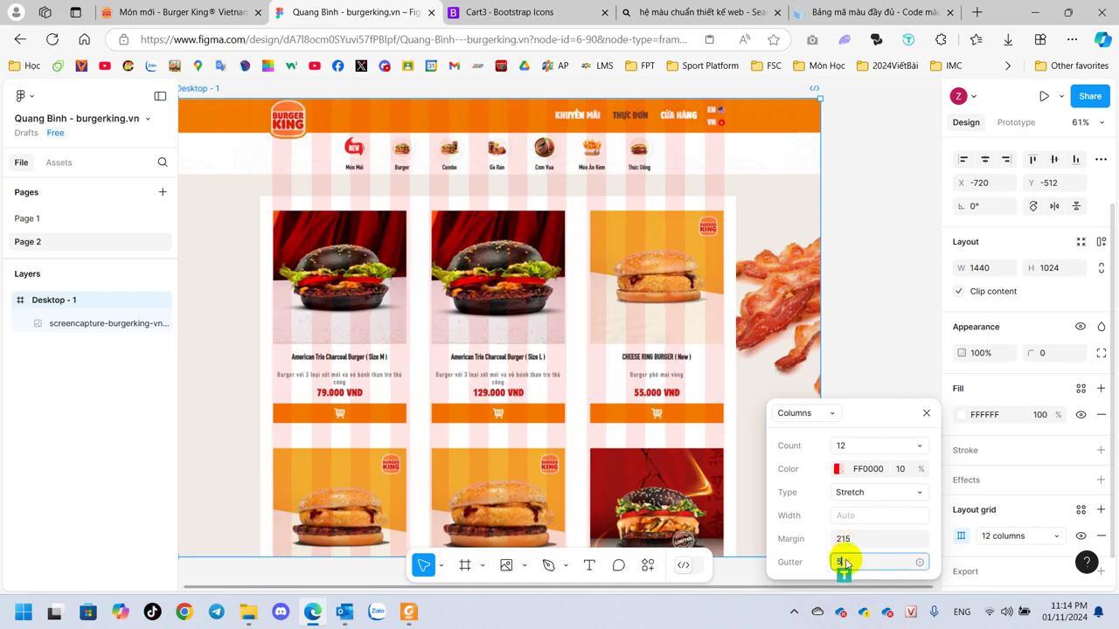
type("50")
key("Return")
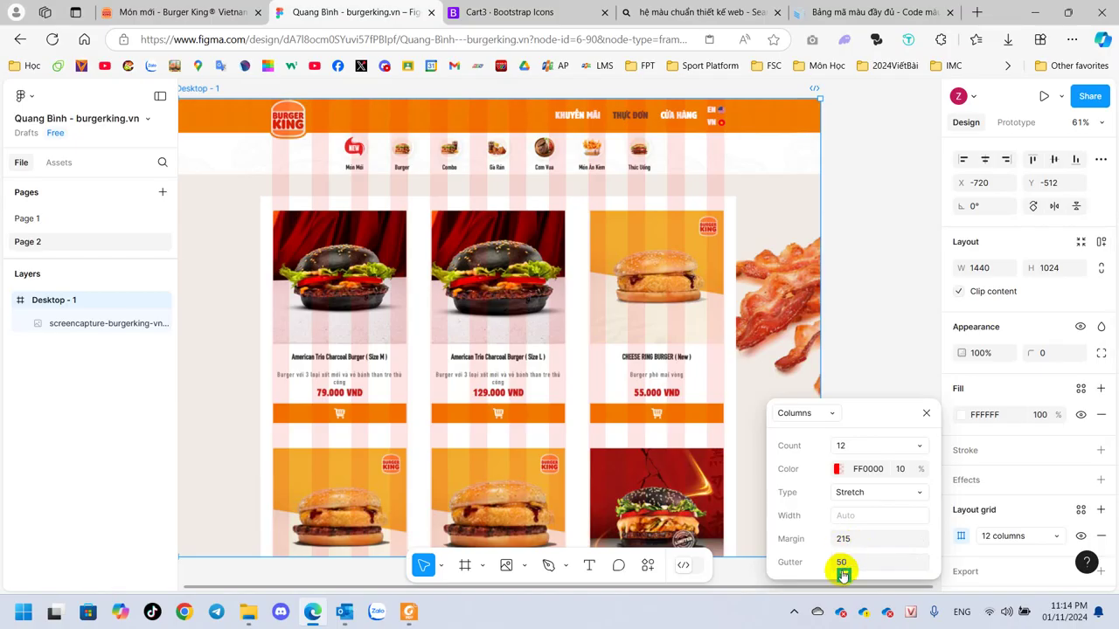
left_click(843, 560)
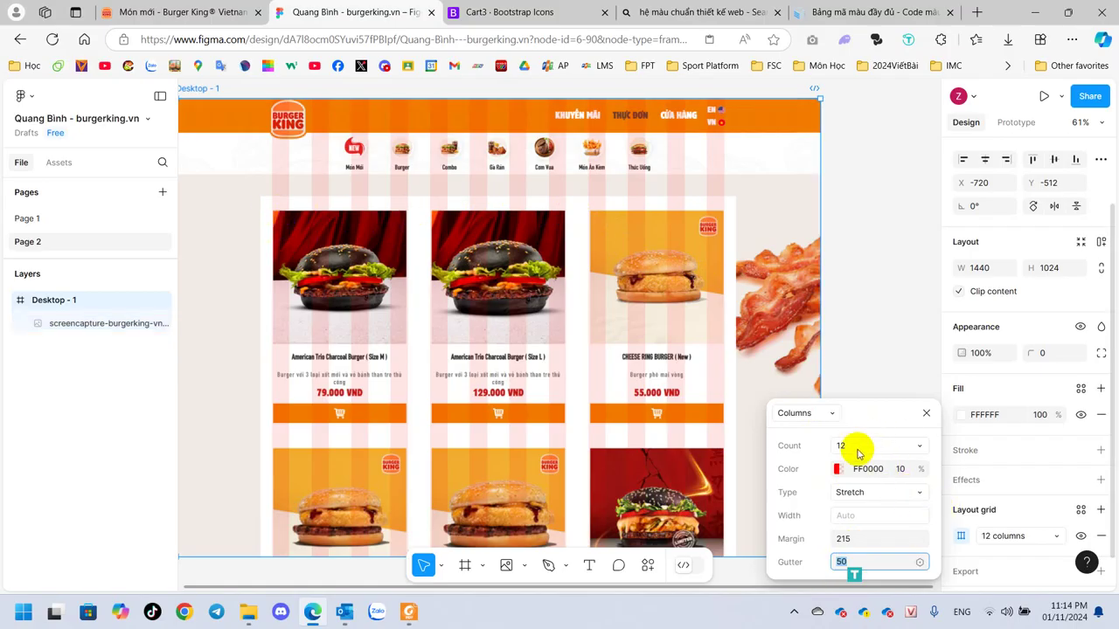
left_click(796, 448)
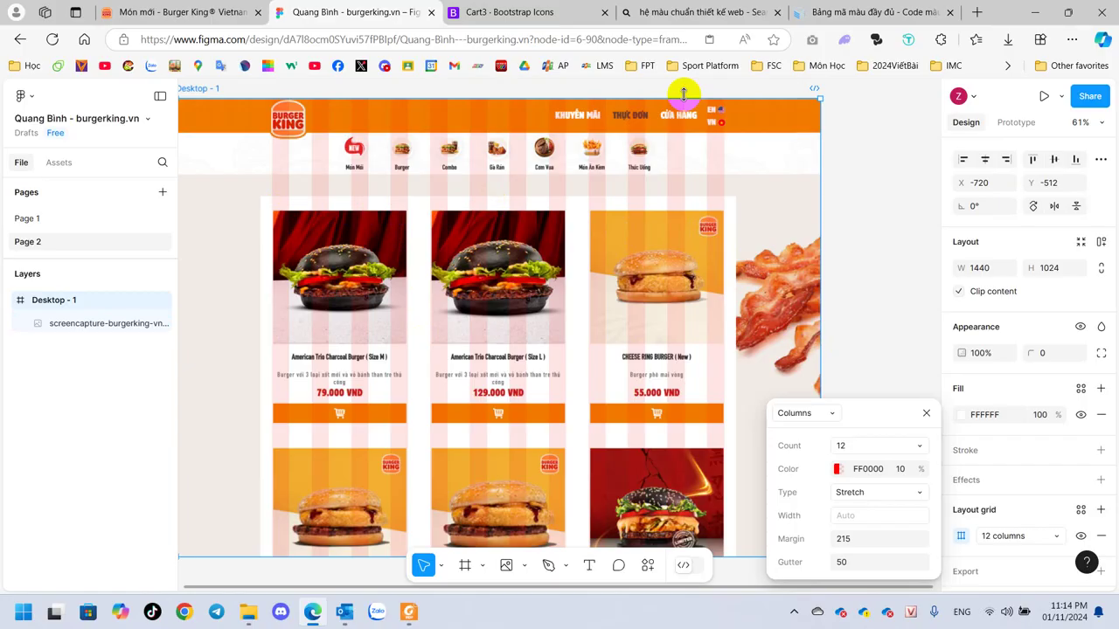
Add a 1440 × 1024 Desktop preset frame and place it flush against the right edge of Desktop - 1, with their tops aligned
scroll(683, 92, "down", 5)
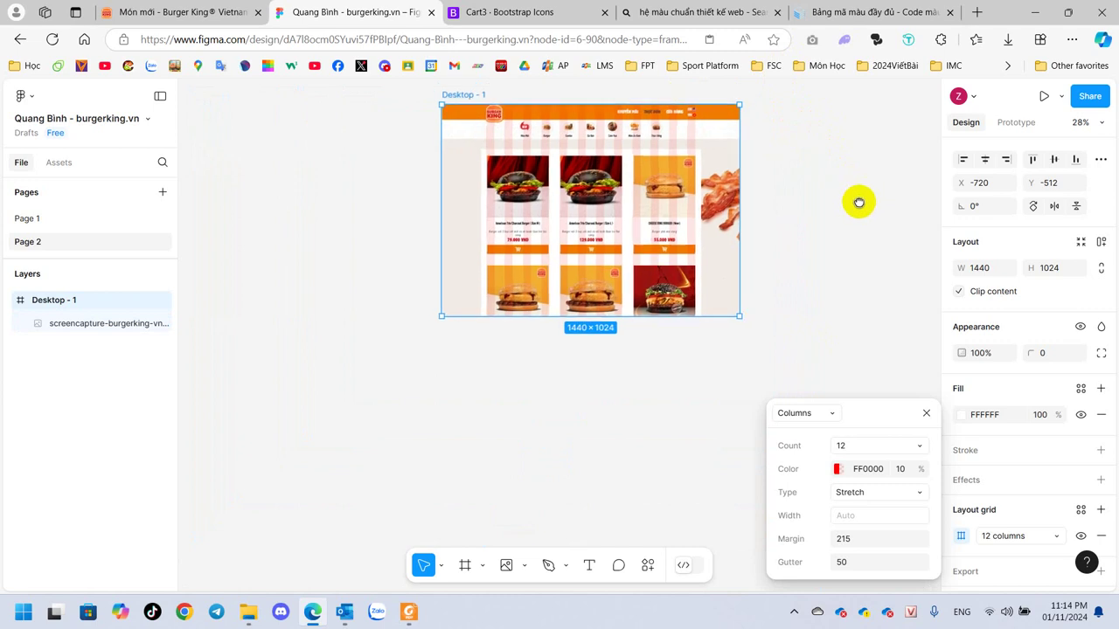
left_click_drag(856, 202, 723, 264)
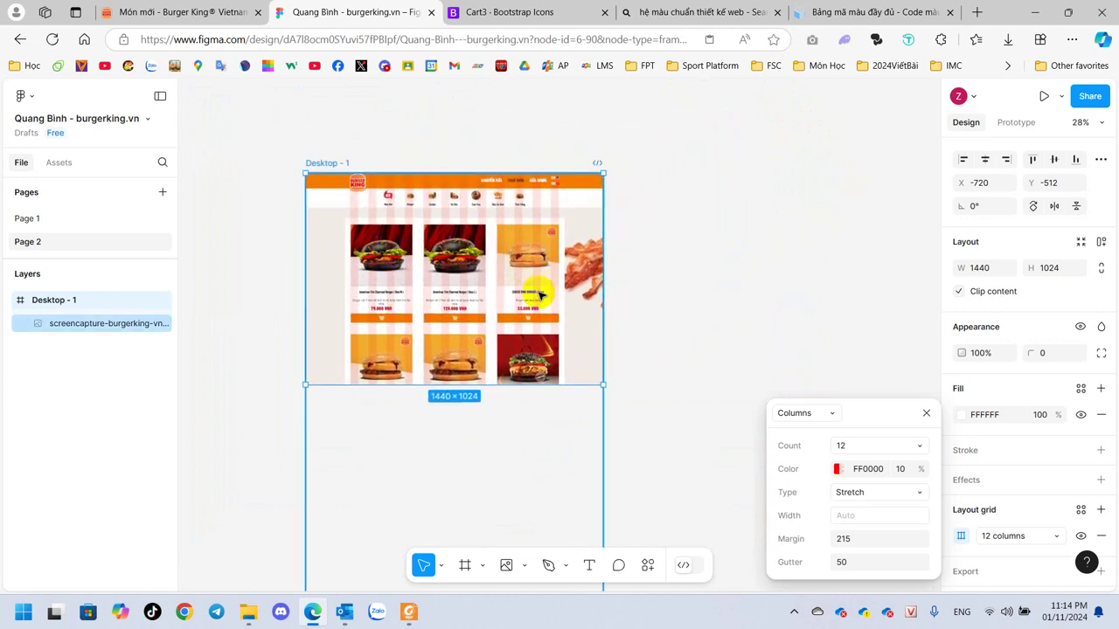
left_click(630, 300)
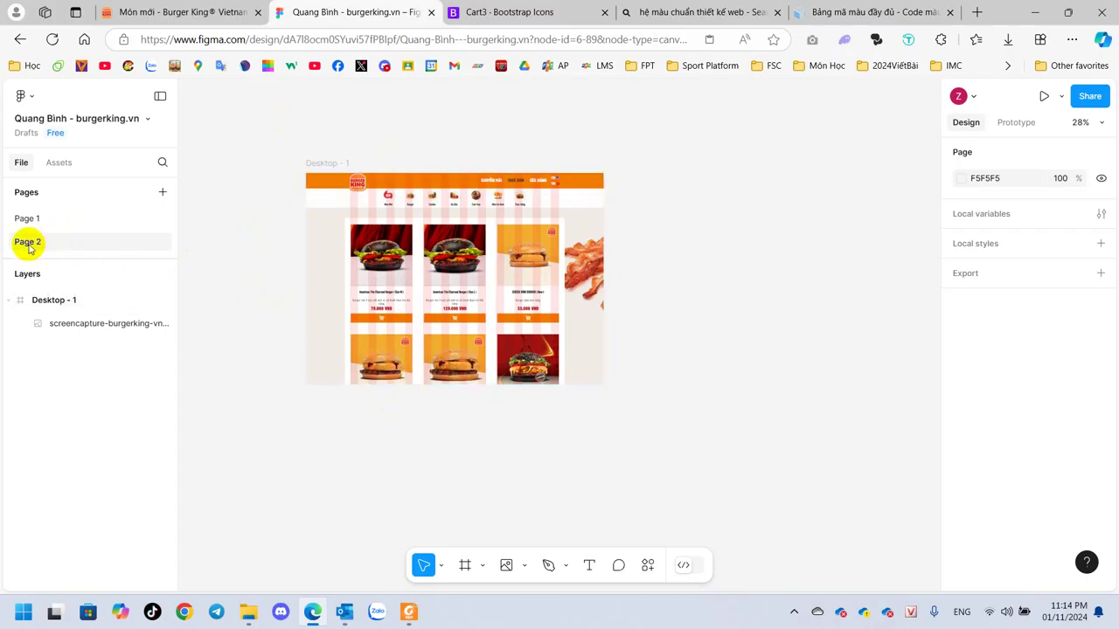
left_click(465, 565)
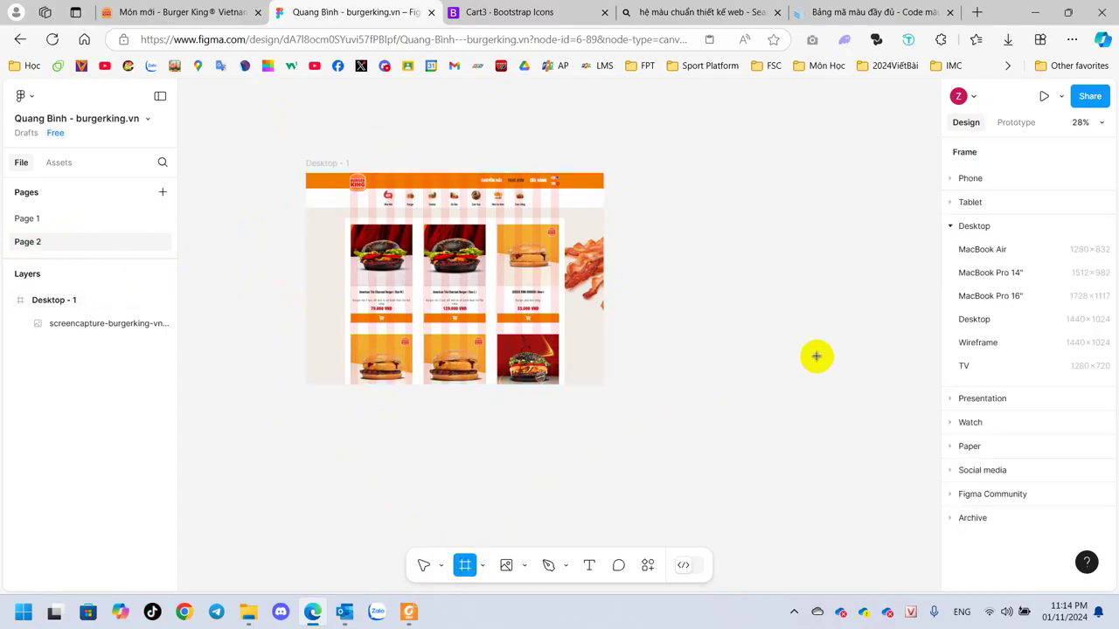
left_click(983, 319)
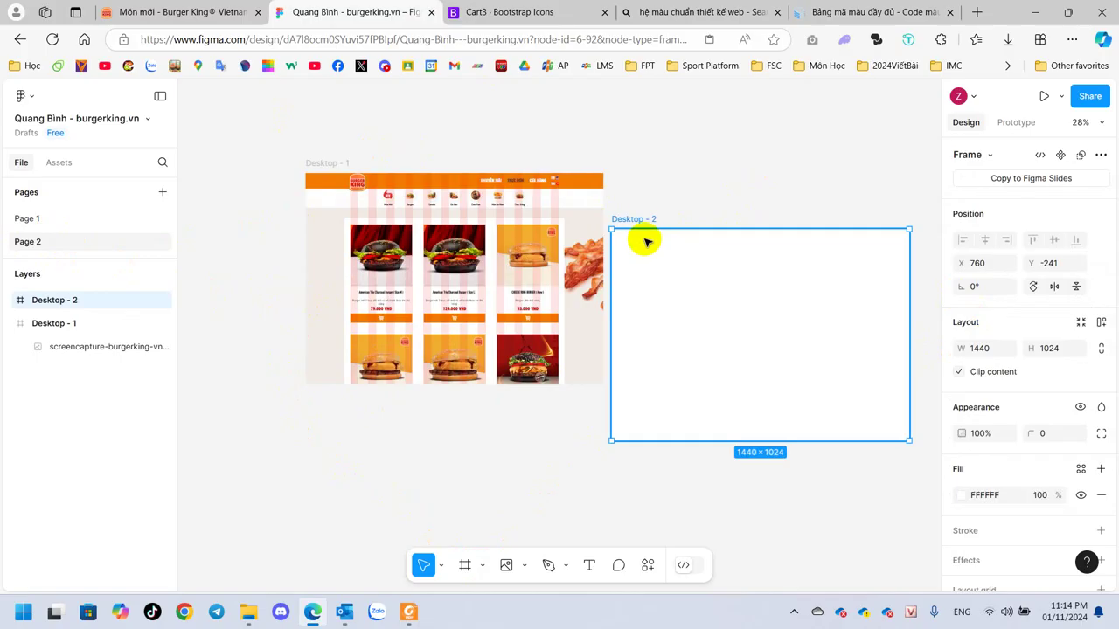
left_click_drag(639, 219, 630, 161)
left_click(651, 125)
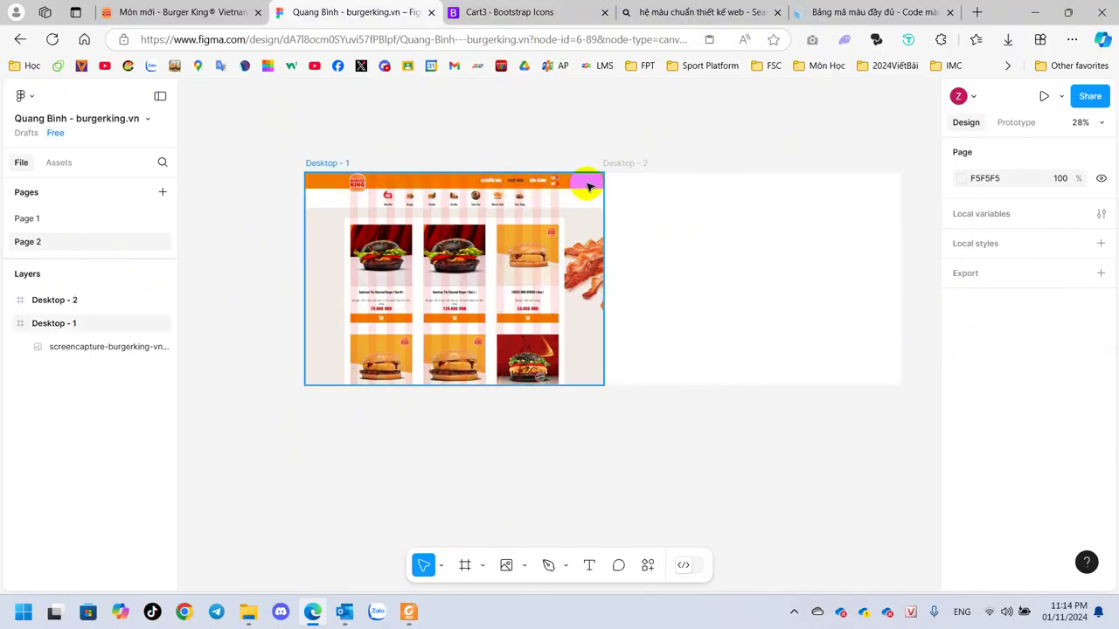
Add a layout grid to the empty Desktop - 2 frame and change its type to columns
left_click(752, 325)
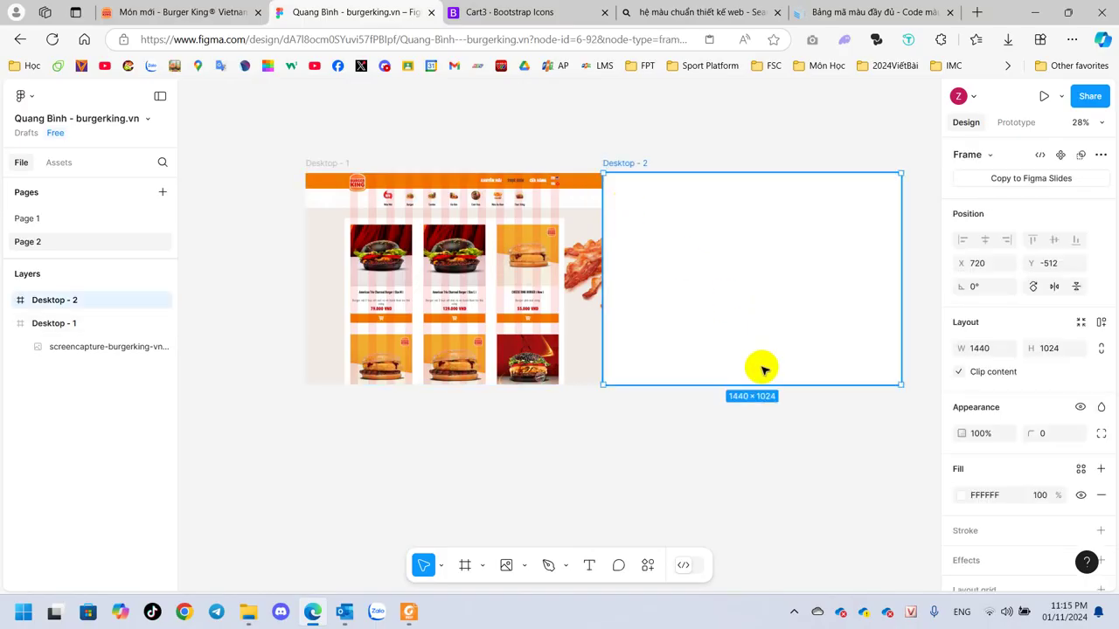
scroll(997, 500, "down", 2)
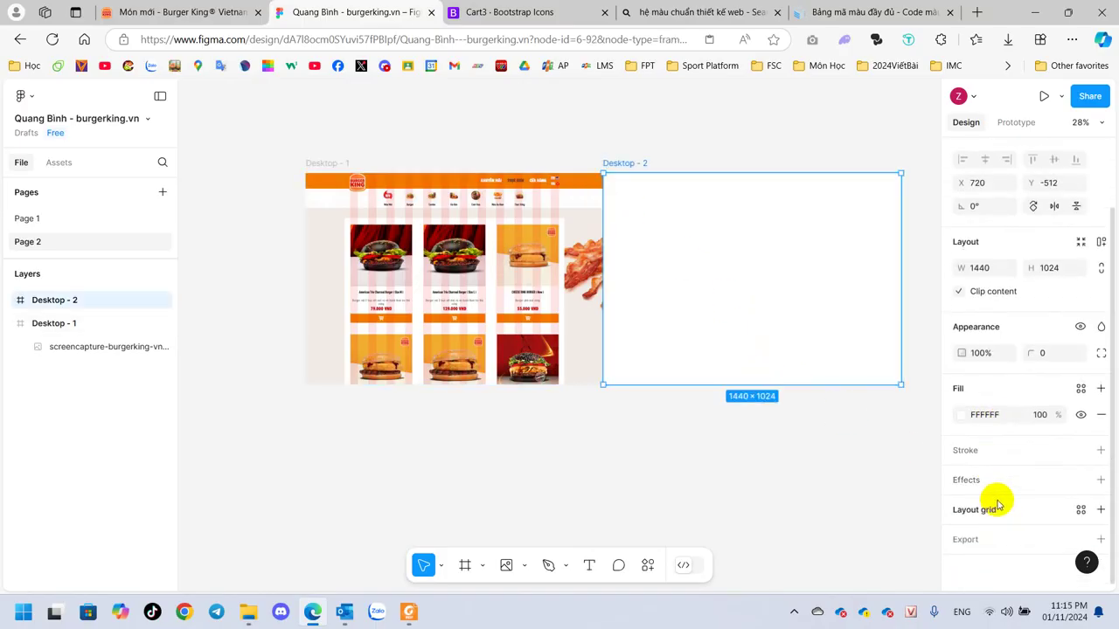
left_click(962, 511)
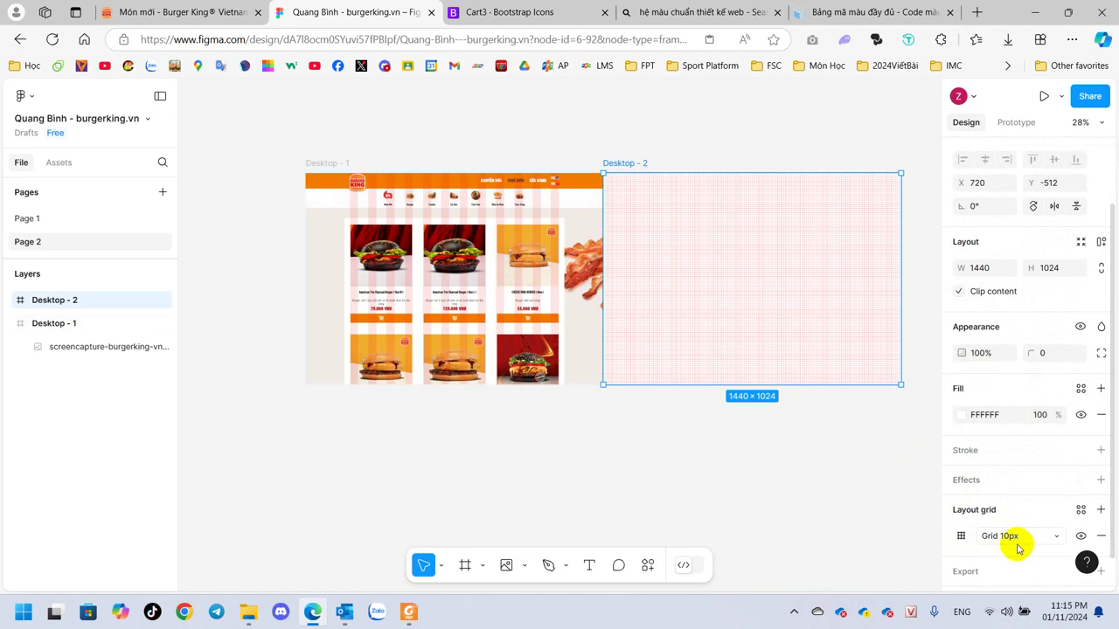
left_click(959, 537)
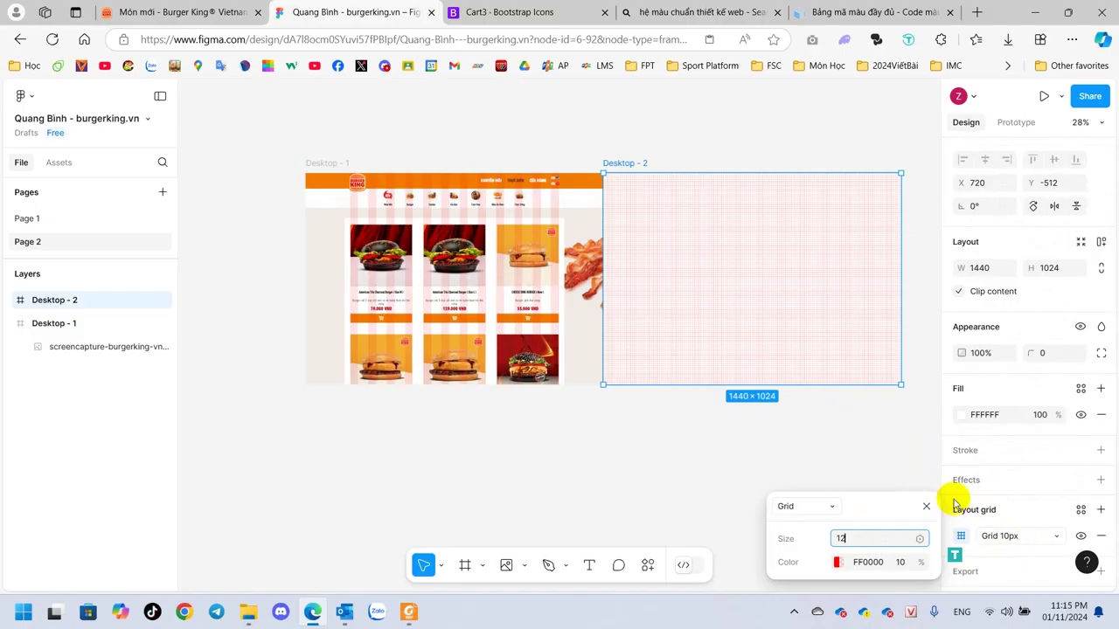
key("Return")
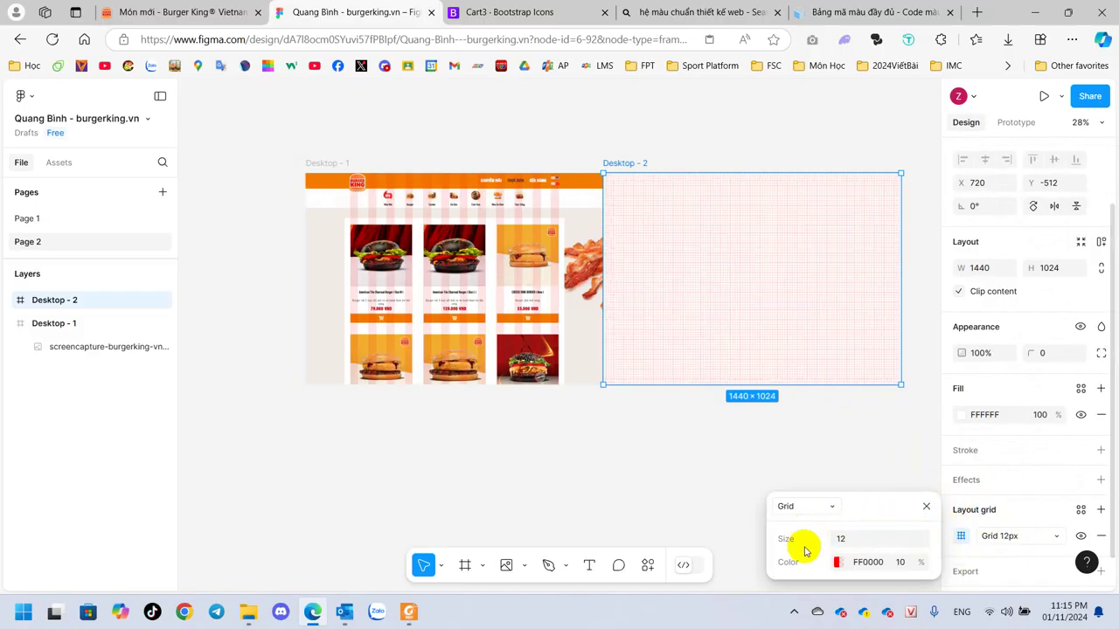
left_click(832, 507)
left_click(811, 523)
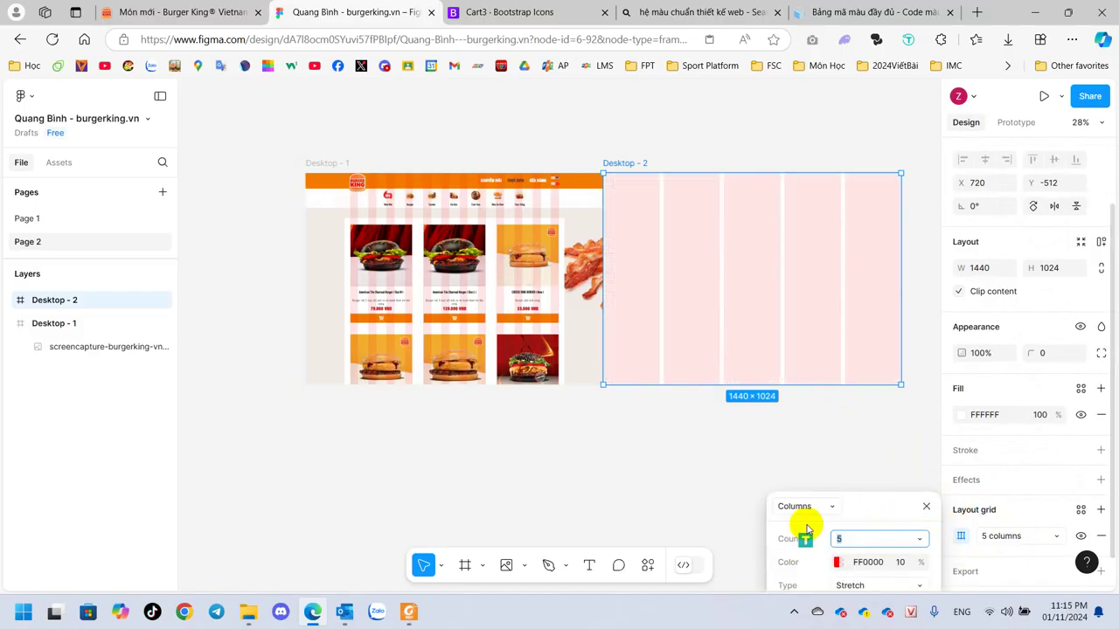
Set the column count of the Desktop - 2 layout grid to 21
left_click(856, 444)
left_click_drag(857, 444, 824, 448)
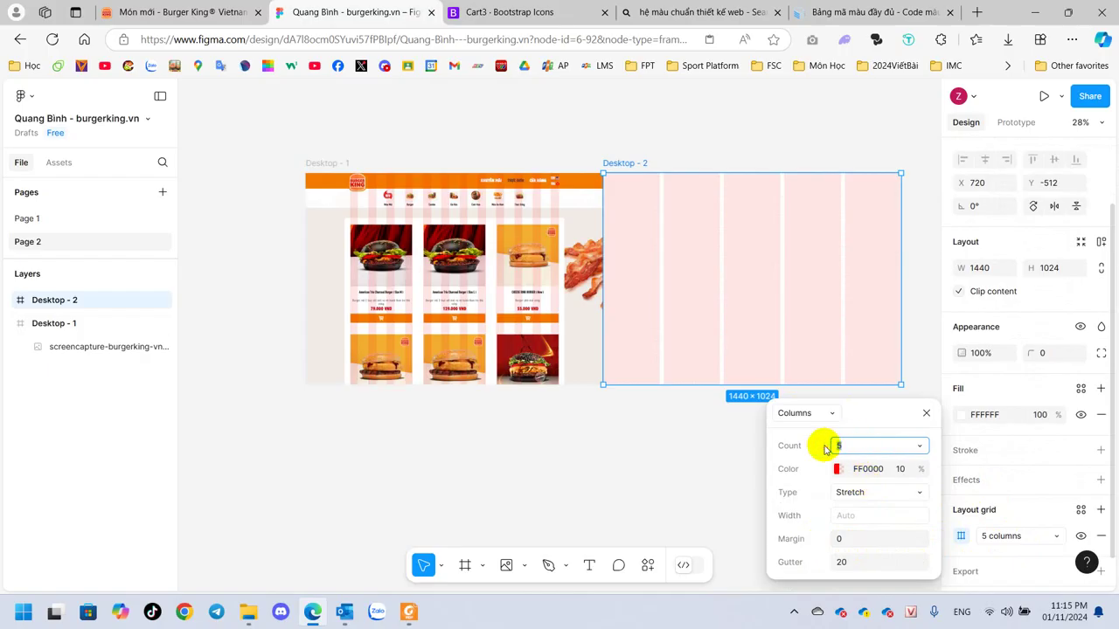
type("21")
key("Return")
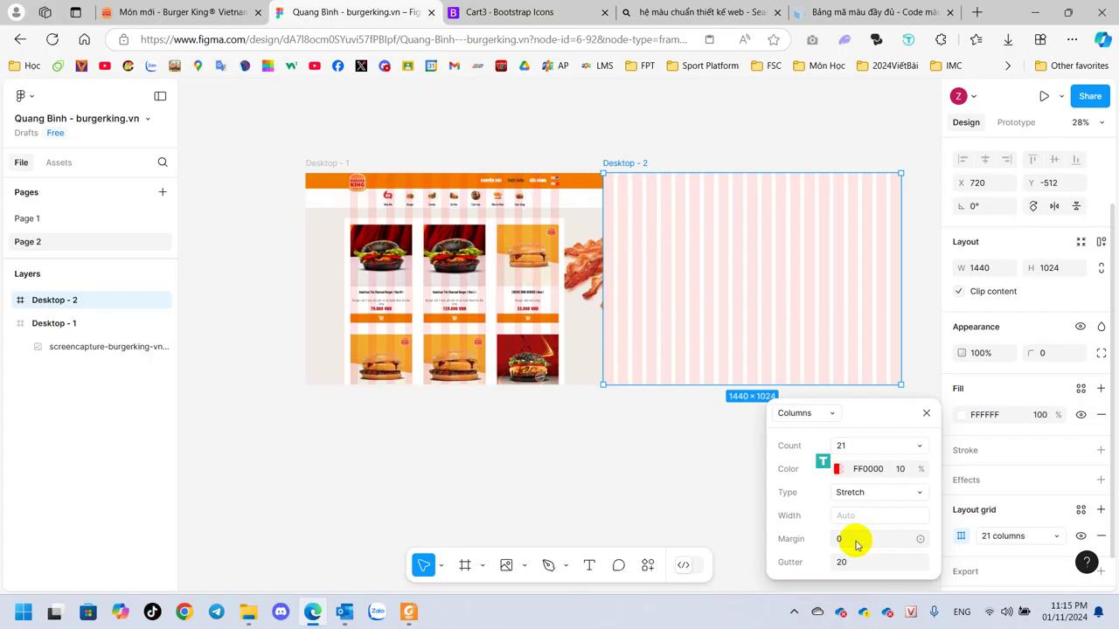
Set the Desktop - 2 column grid's margin to 215 and its gutter to 50
left_click(855, 540)
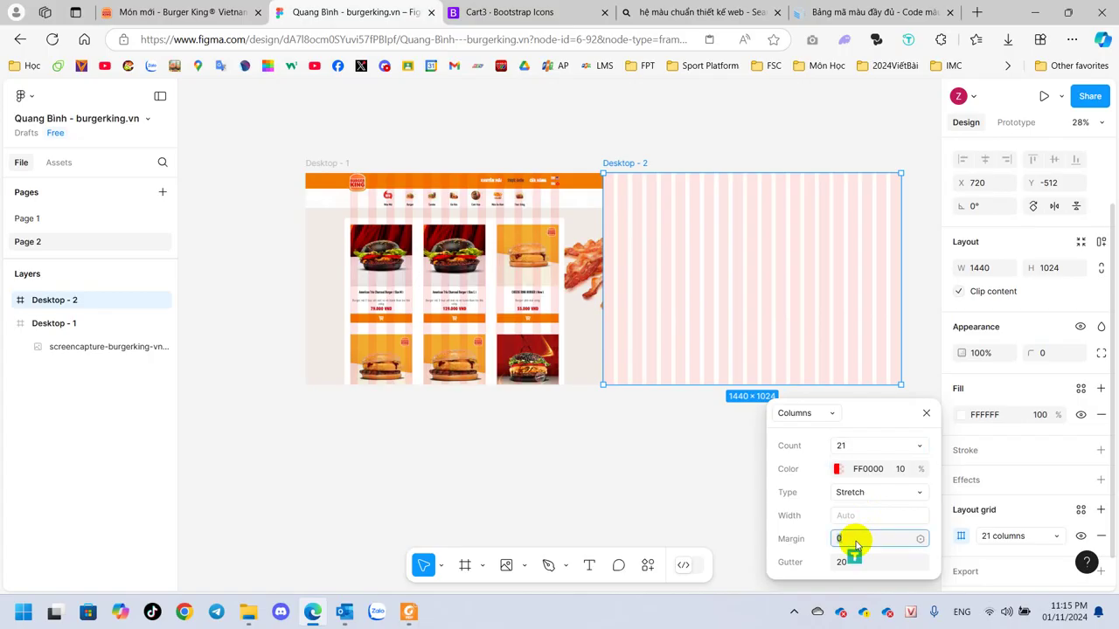
type("215")
left_click(861, 562)
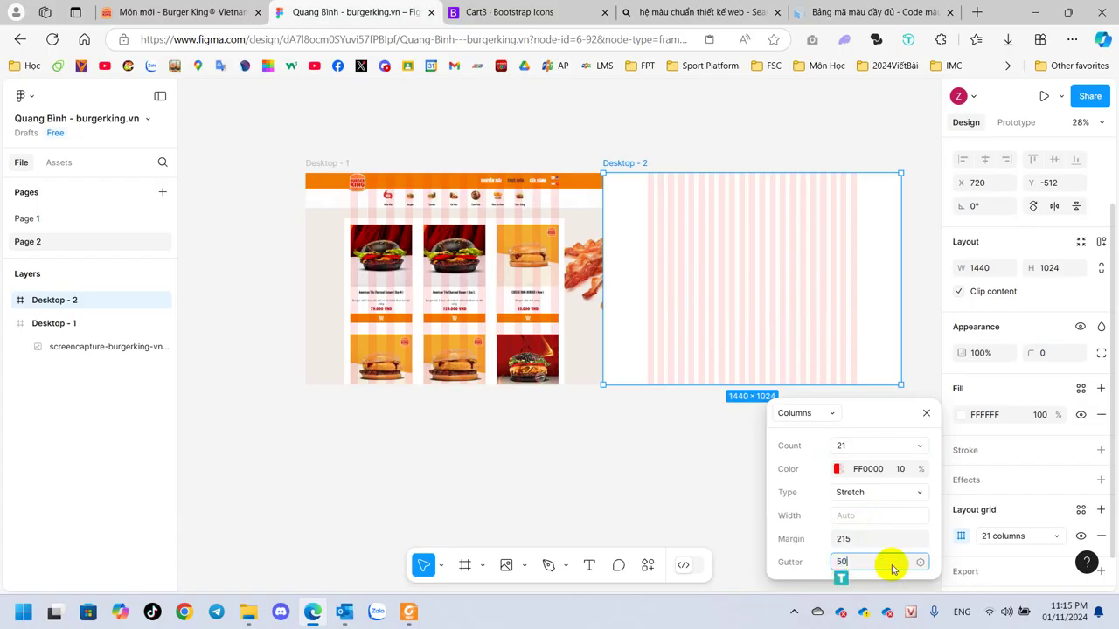
left_click(582, 137)
Check the column settings of the Desktop - 1 layout grid for comparison
left_click(316, 164)
scroll(1001, 490, "down", 3)
left_click(961, 503)
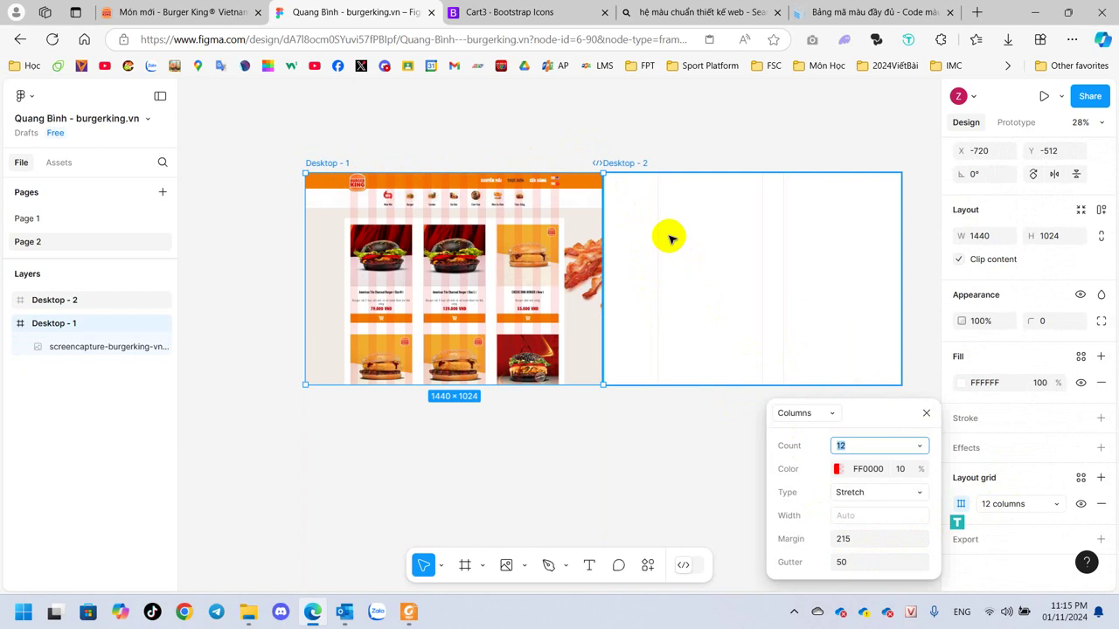
Set the column count of the Desktop - 2 layout grid to 12
left_click(628, 164)
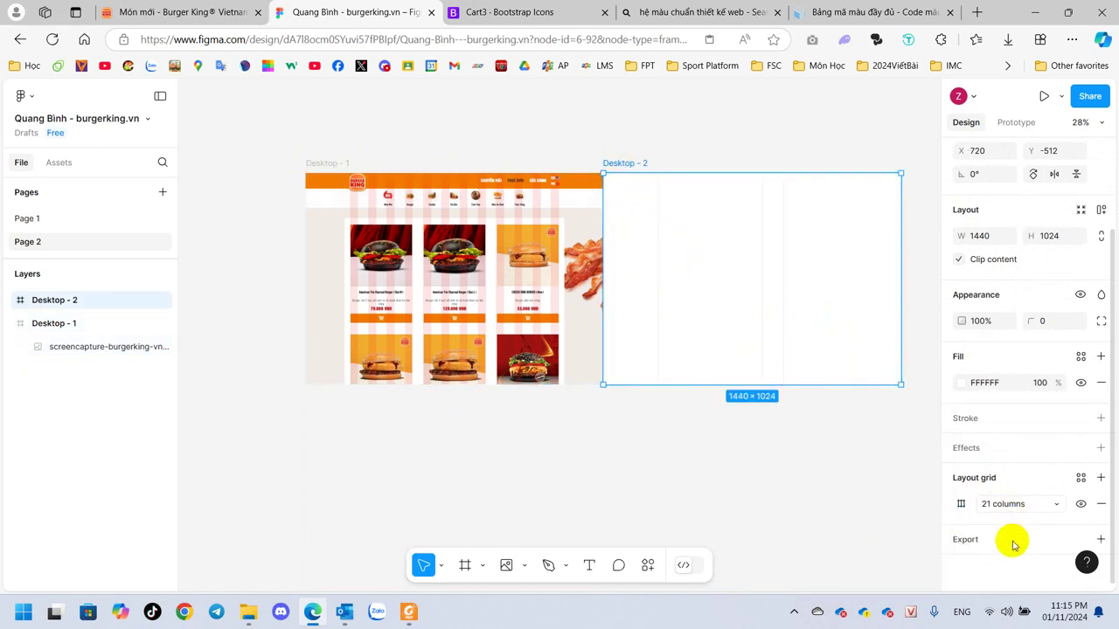
left_click(961, 504)
left_click(862, 449)
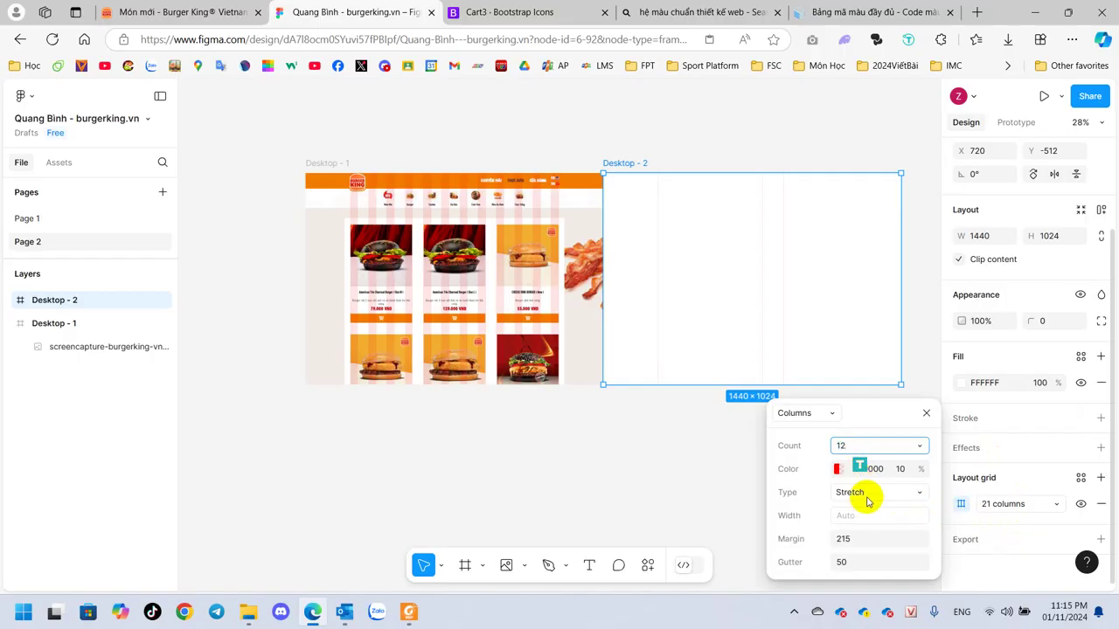
left_click(800, 546)
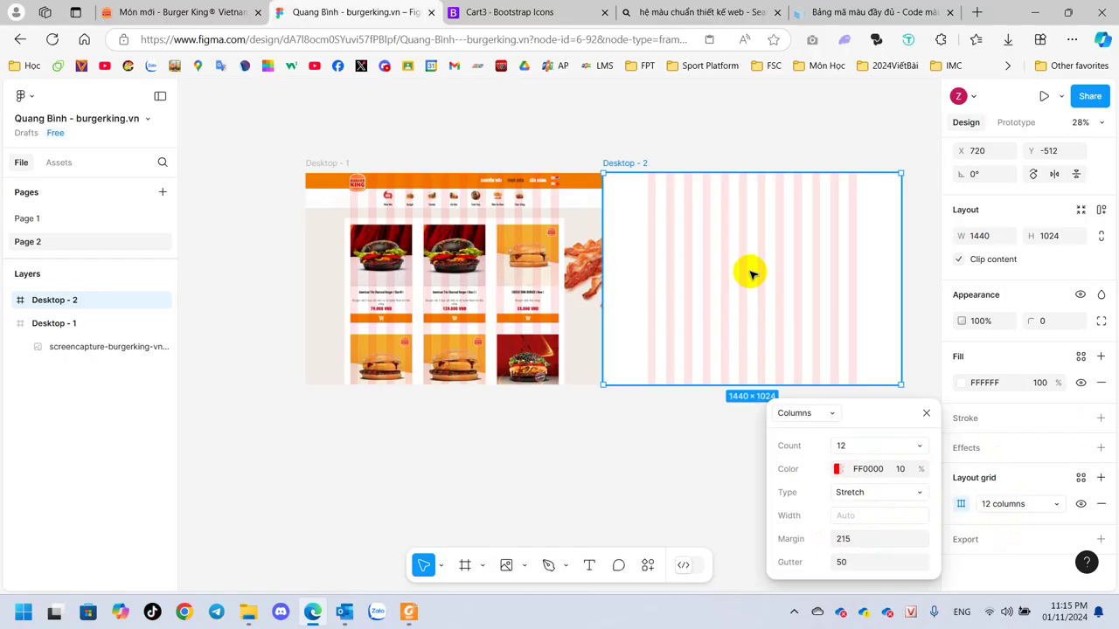
left_click(667, 143)
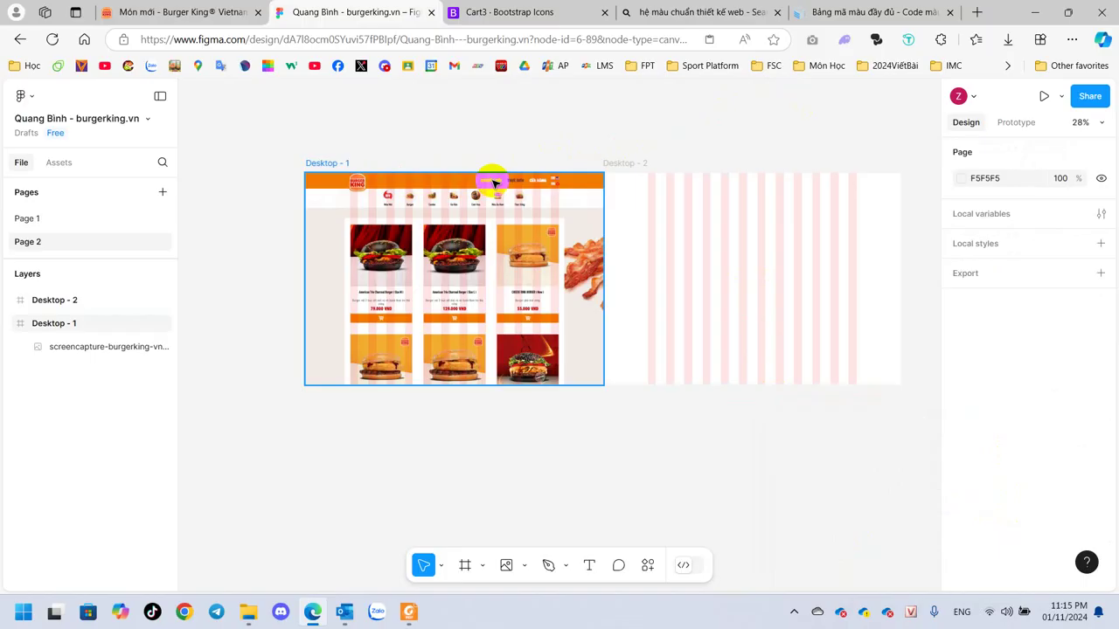
Draw a rectangle about 168 × 98 near the upper-left corner of the Desktop - 2 frame
left_click(524, 568)
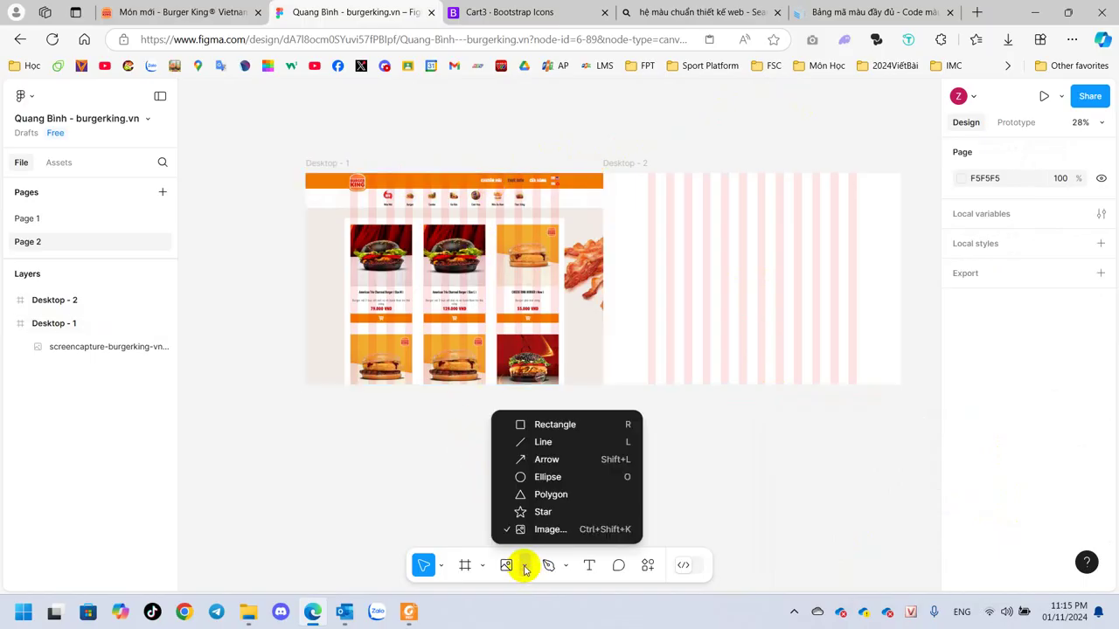
left_click(542, 425)
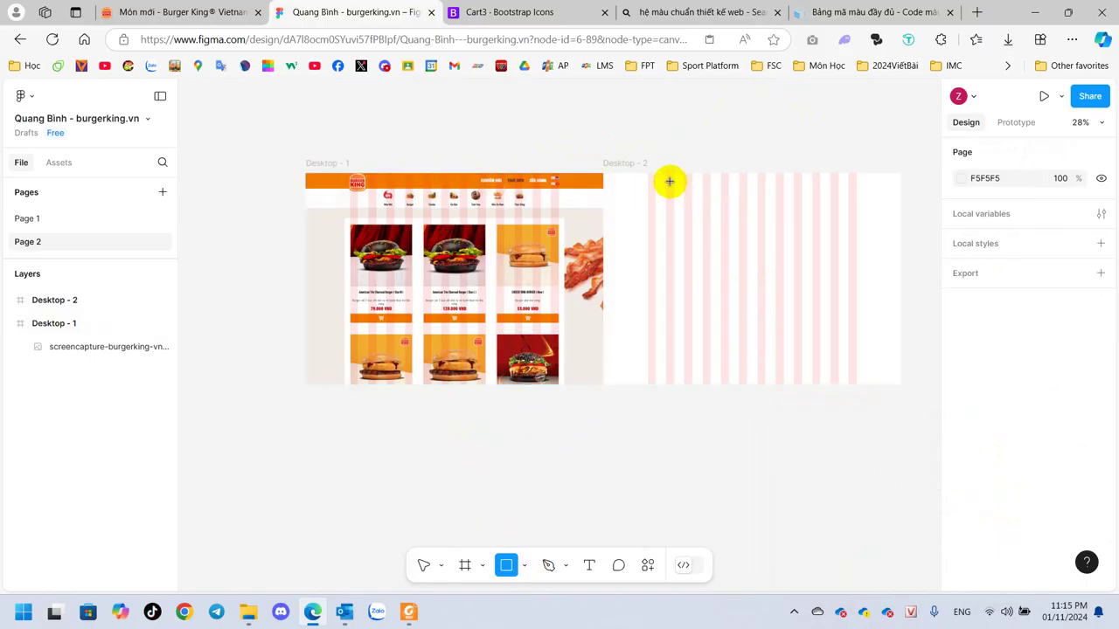
scroll(639, 178, "up", 10)
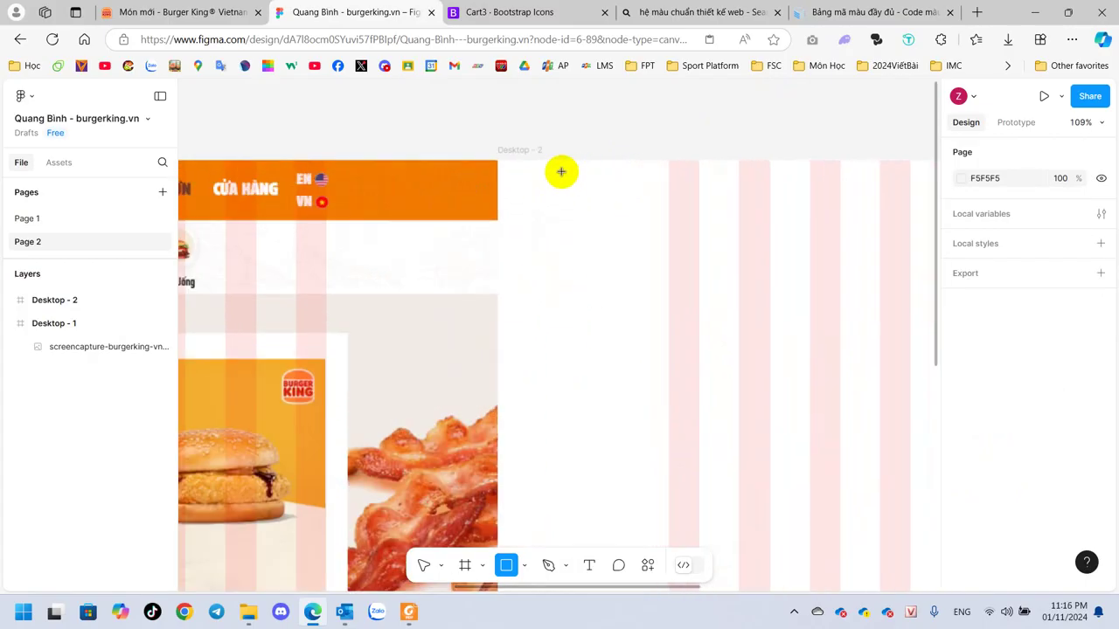
left_click_drag(556, 171, 691, 245)
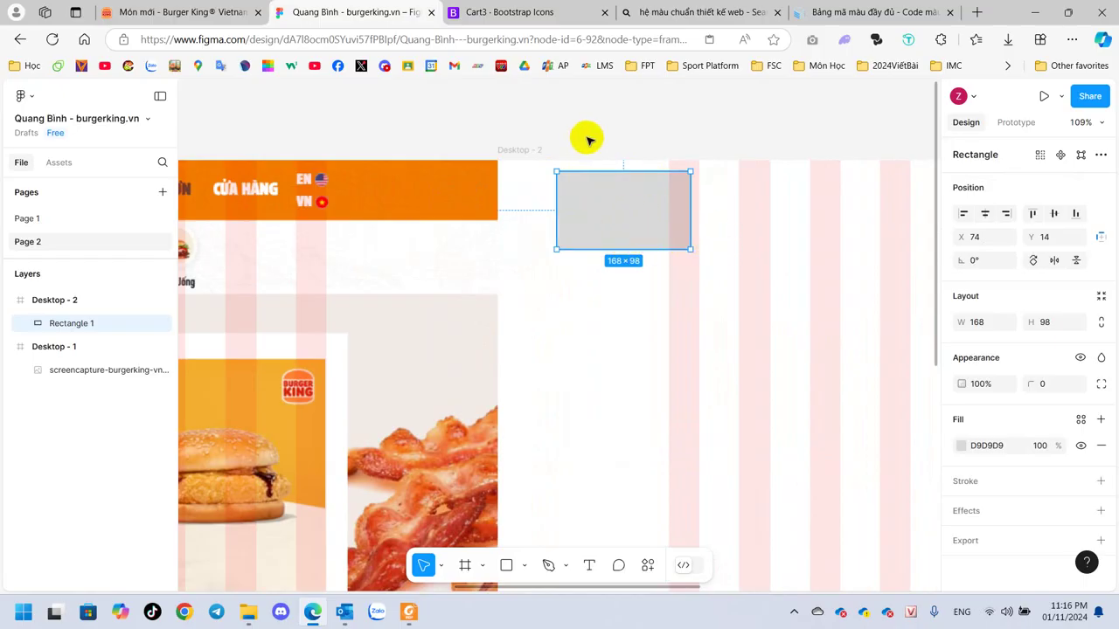
Extend the grey rectangle across the full width of the Desktop - 2 frame's top edge, sized 1440 × 77
left_click_drag(556, 170, 497, 160)
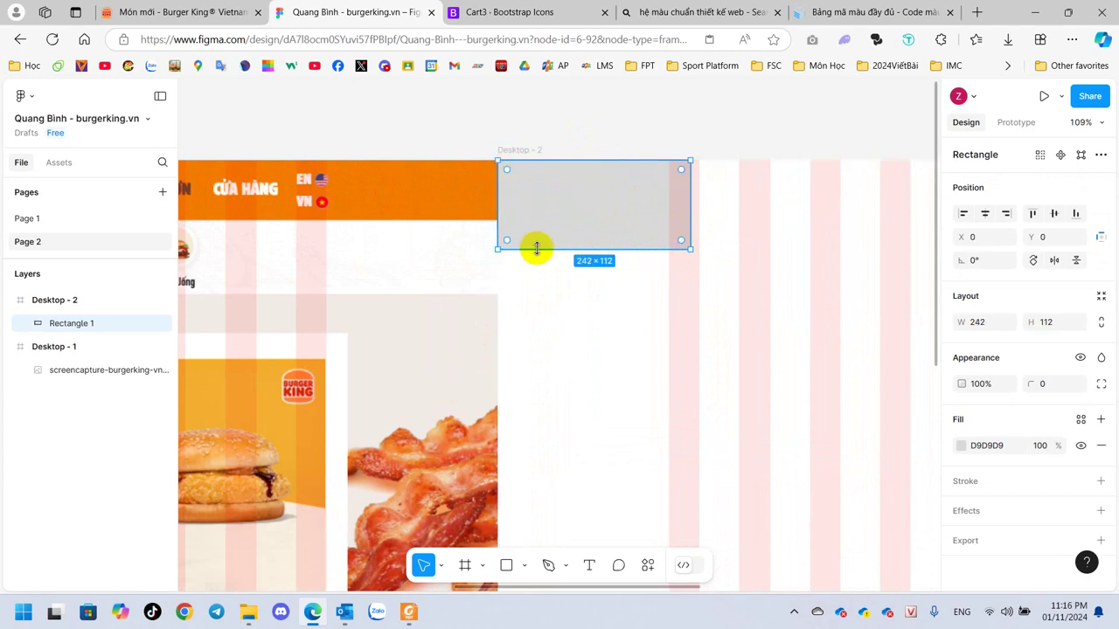
left_click_drag(538, 248, 542, 223)
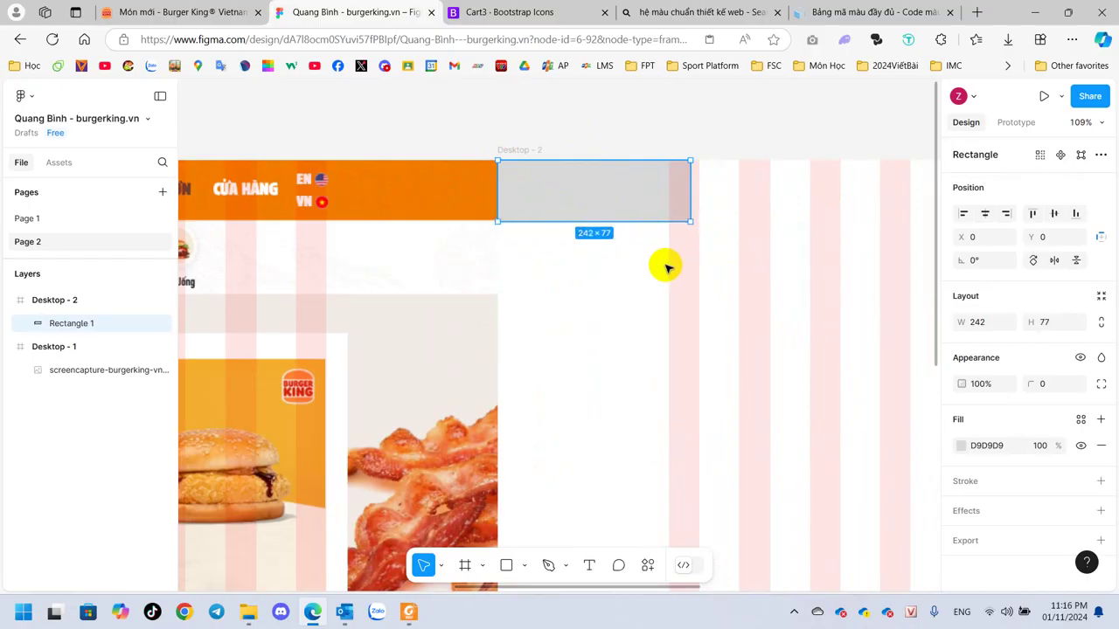
scroll(675, 258, "down", 5)
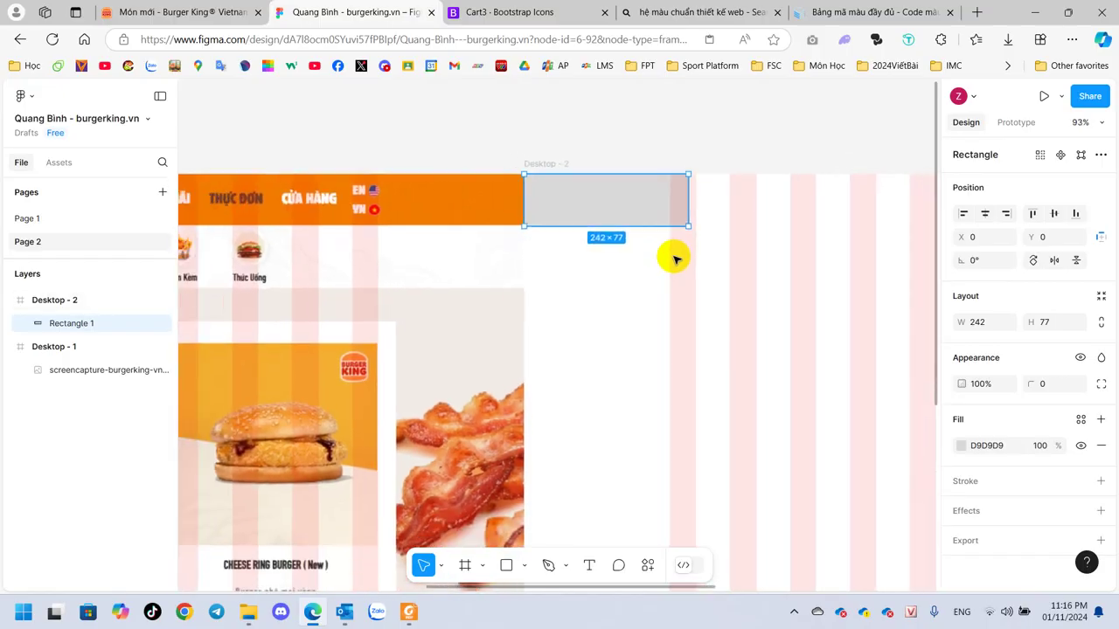
scroll(675, 259, "down", 2)
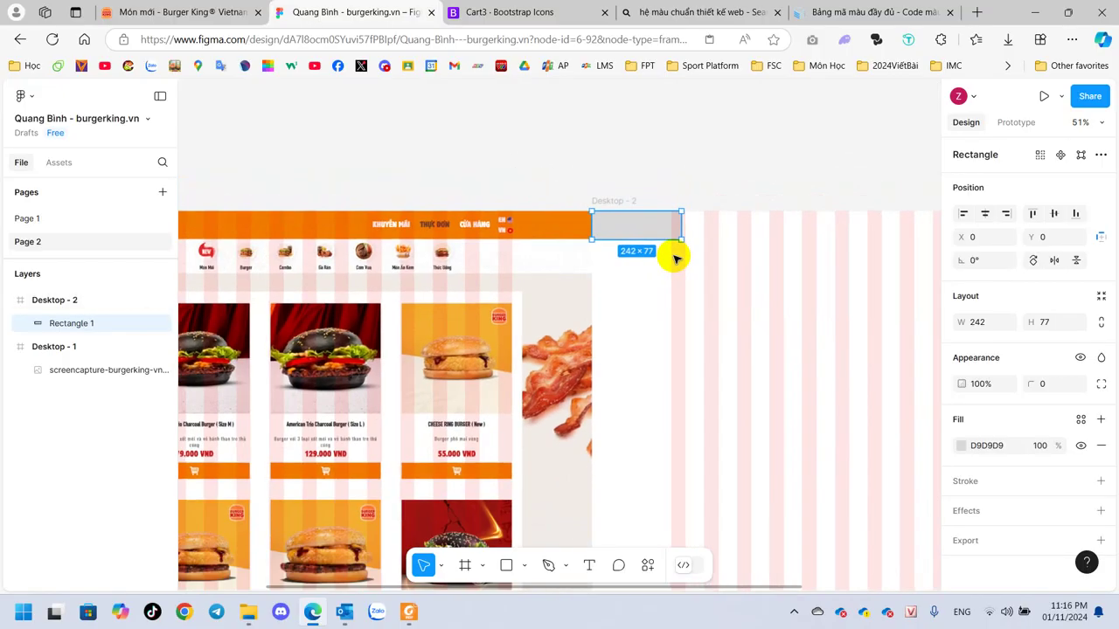
left_click_drag(837, 285, 610, 253)
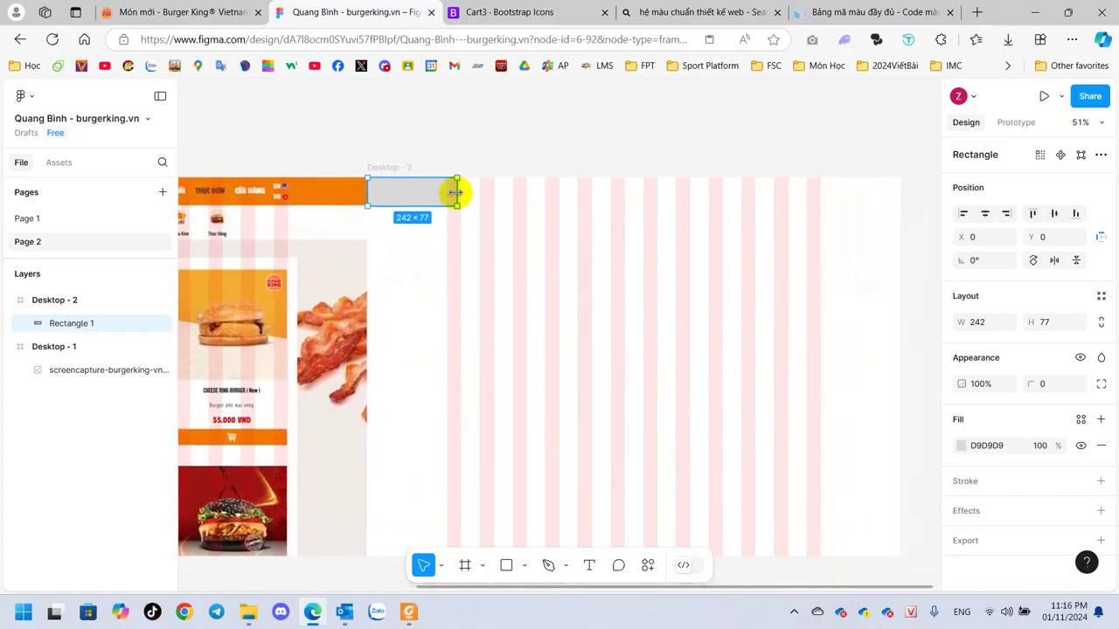
left_click_drag(456, 192, 901, 190)
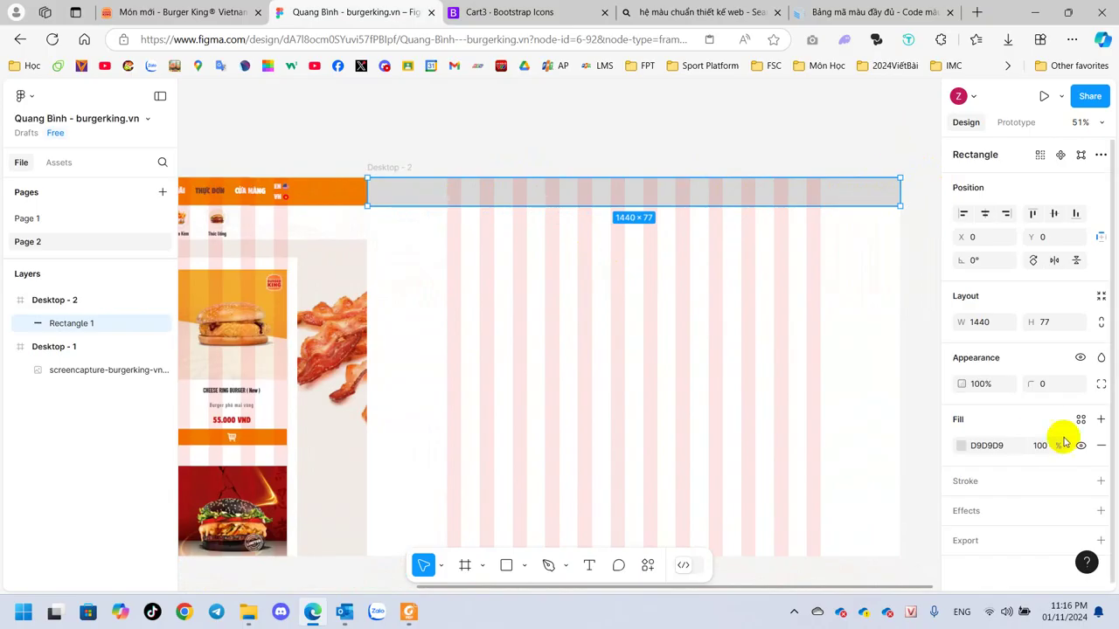
Fill the Desktop - 2 header rectangle with orange F37B00 sampled from the header in the Desktop - 1 screenshot
left_click(962, 446)
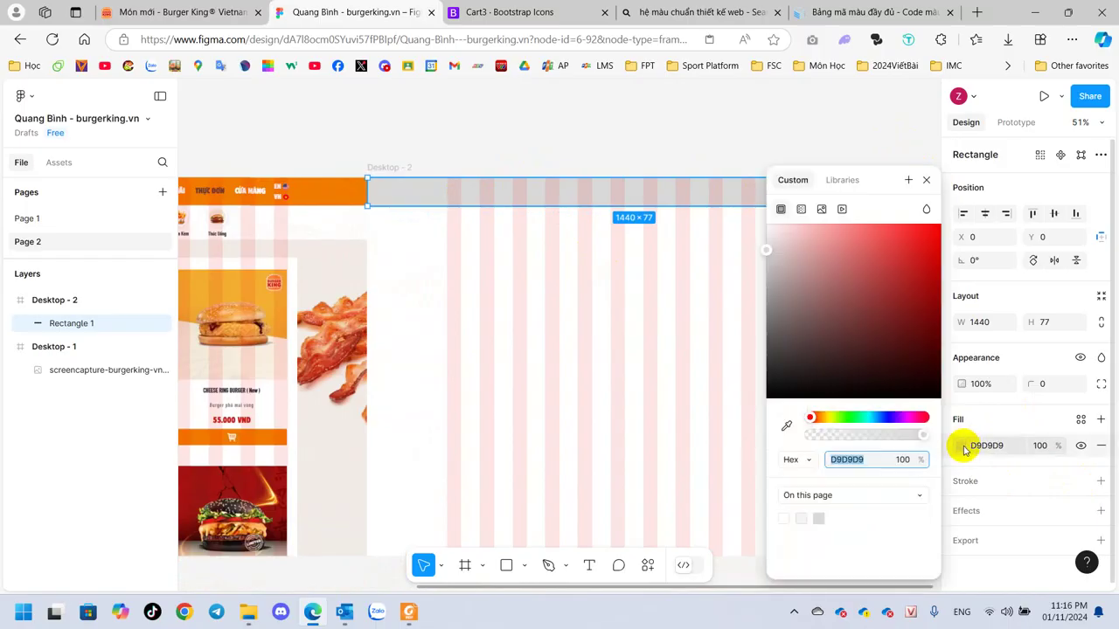
left_click(786, 428)
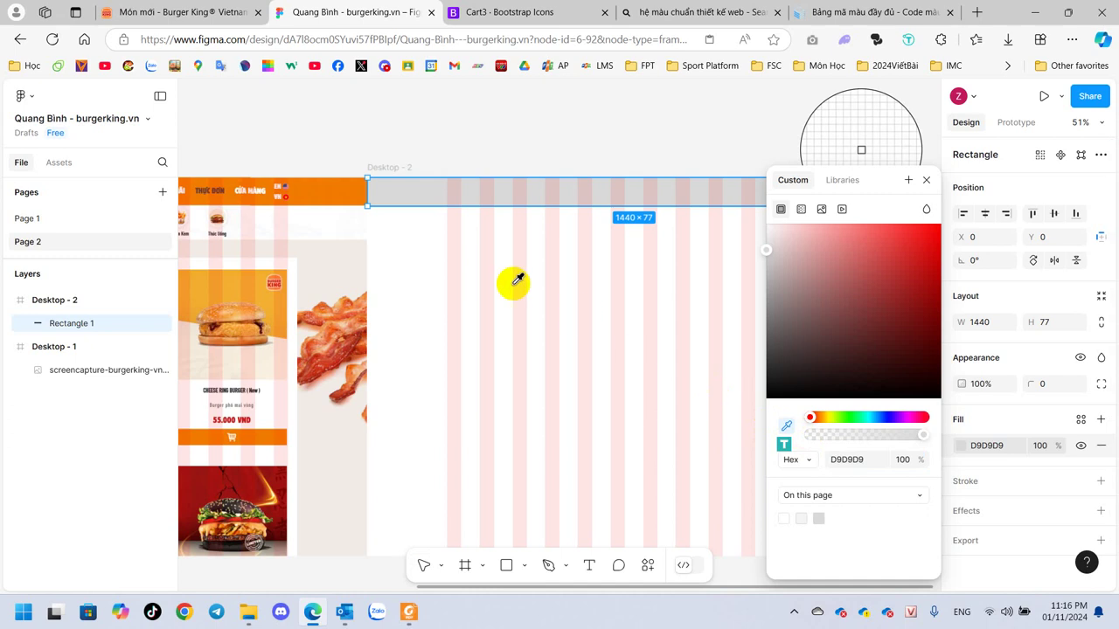
left_click(304, 185)
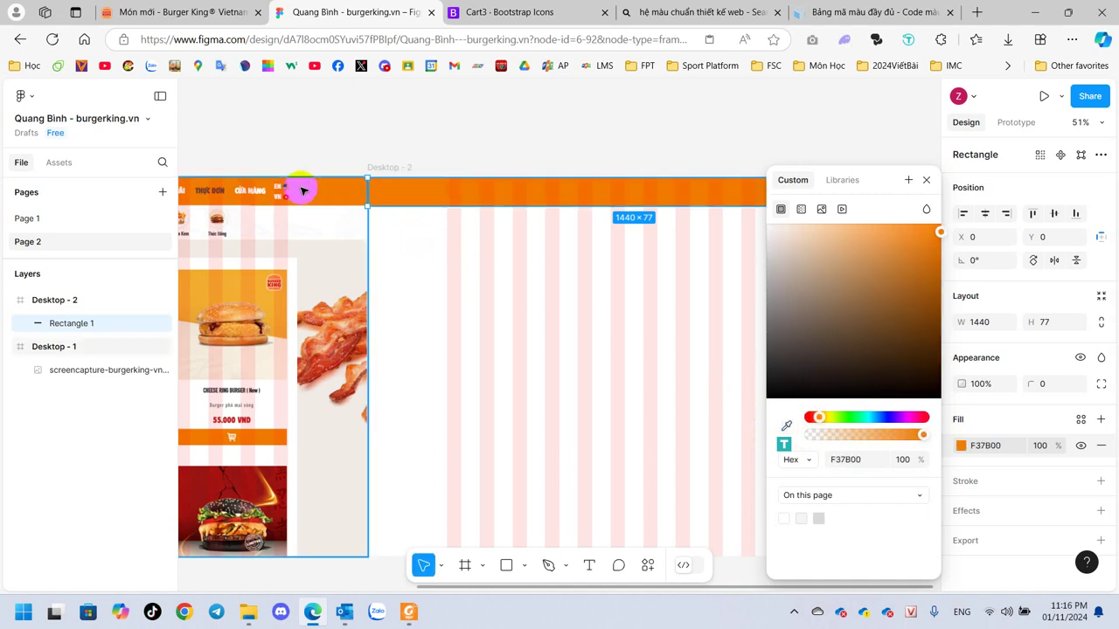
left_click(325, 150)
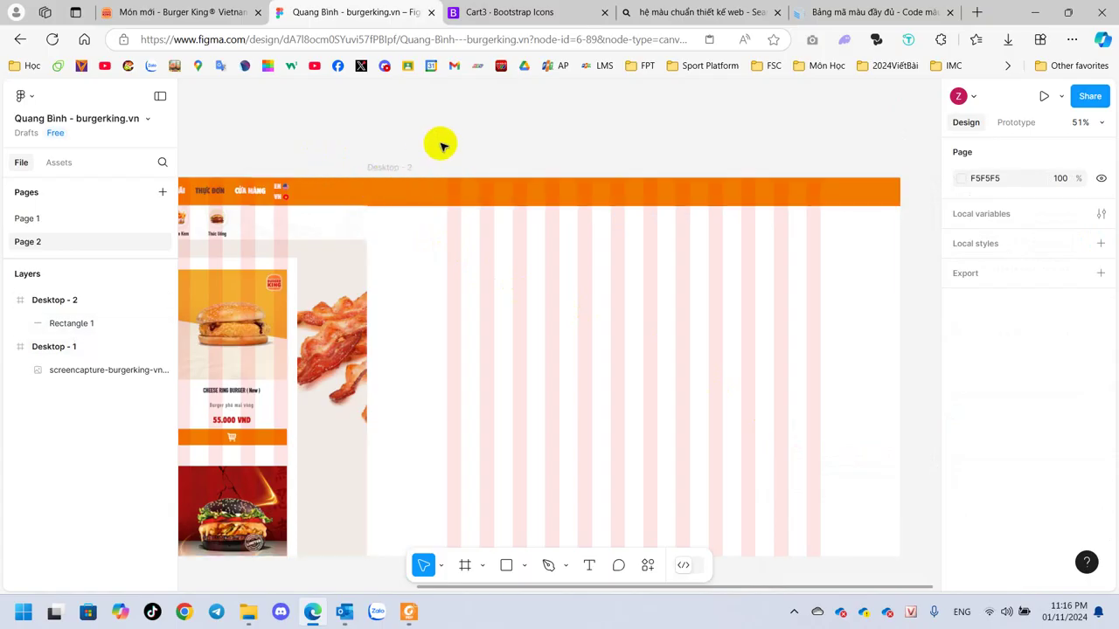
Reduce the orange header rectangle's height to 76 to match the lower edge of the Desktop - 1 header
scroll(362, 194, "up", 10)
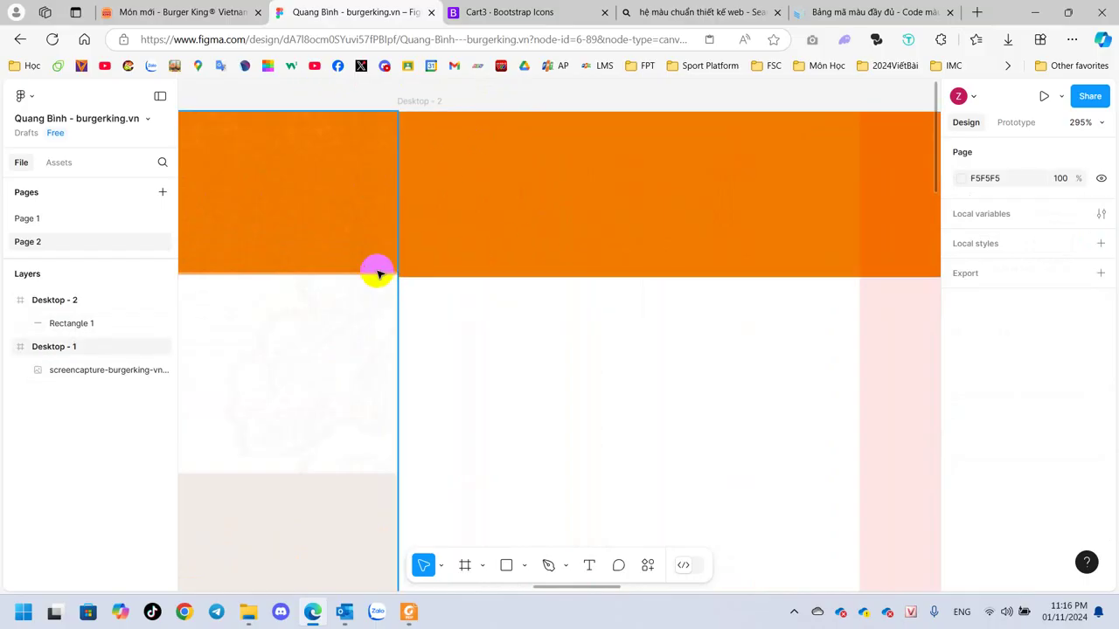
left_click(575, 240)
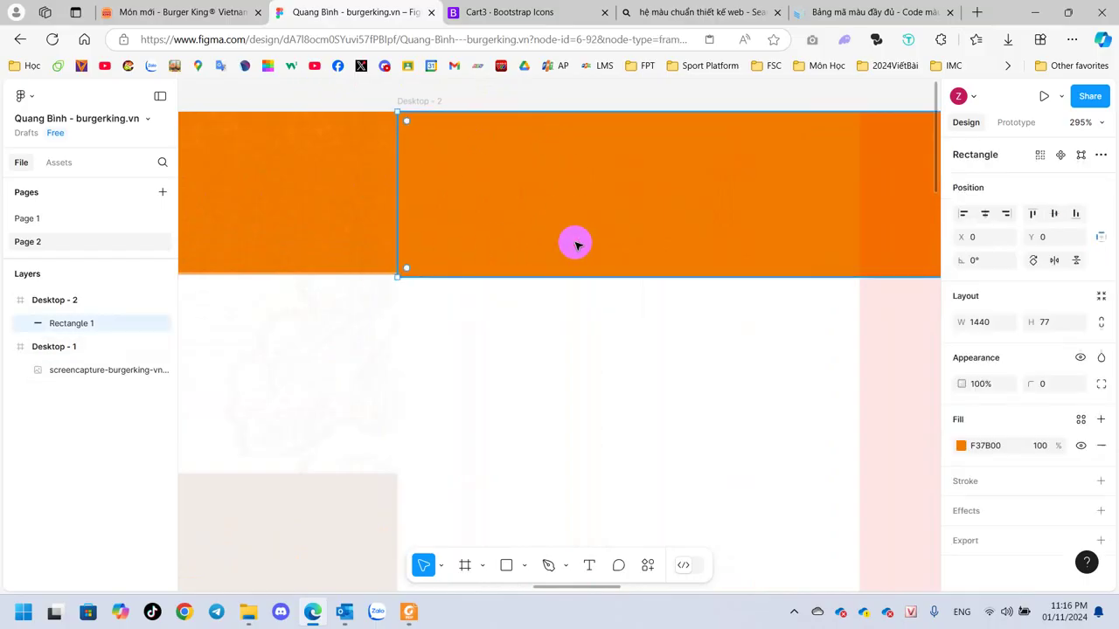
left_click_drag(630, 277, 631, 273)
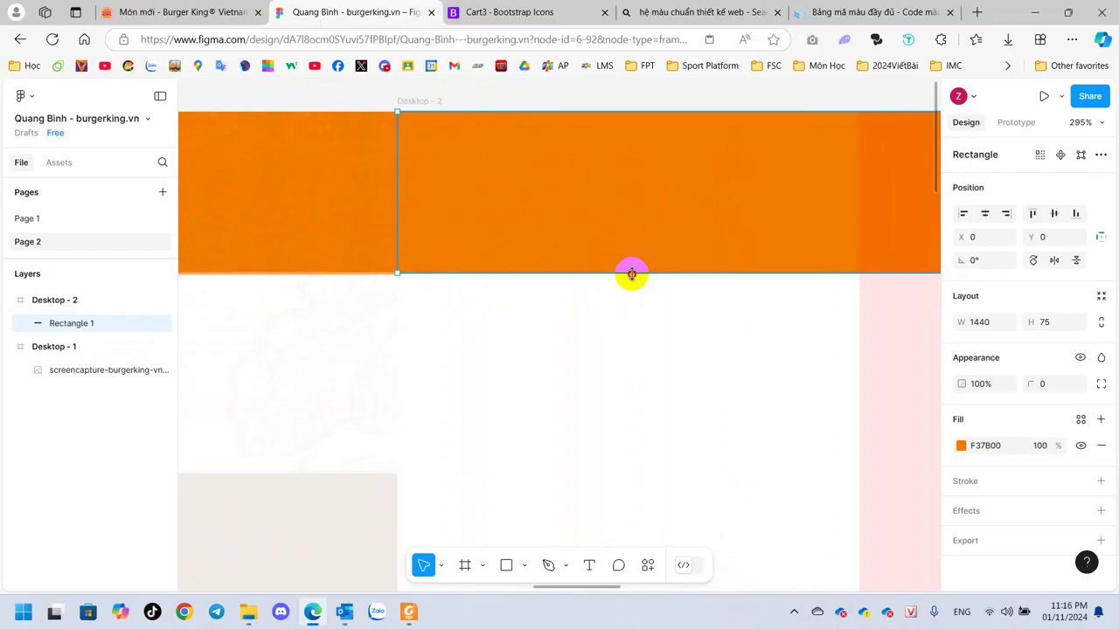
left_click(404, 98)
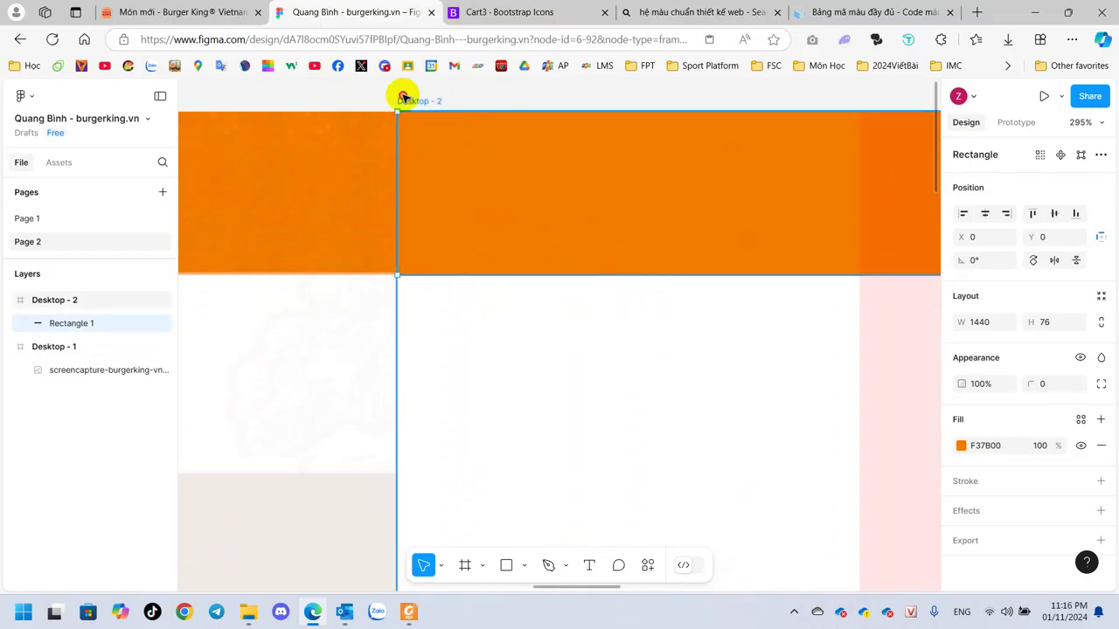
left_click(369, 94)
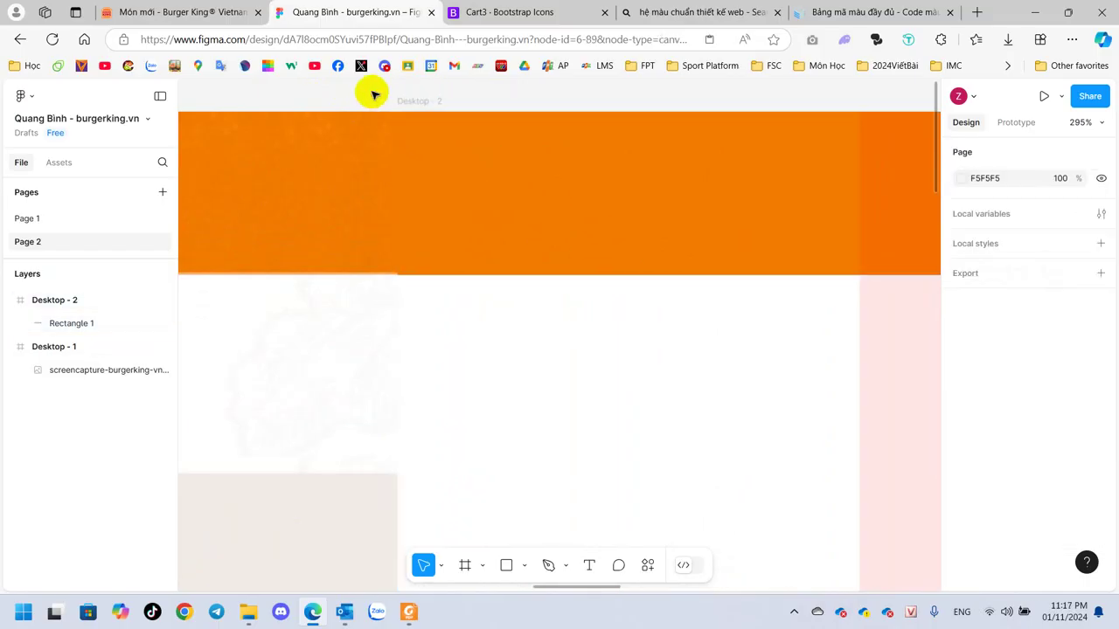
Switch to the burgerking.vn menu page and copy the Burger King logo image from its header
scroll(569, 264, "down", 10)
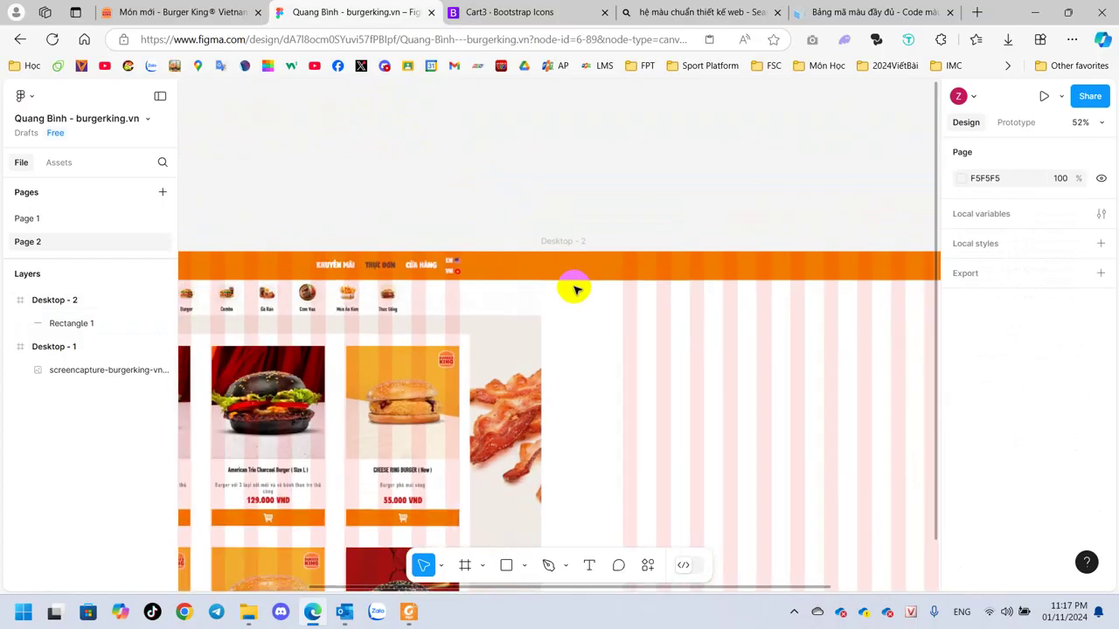
scroll(575, 286, "down", 5)
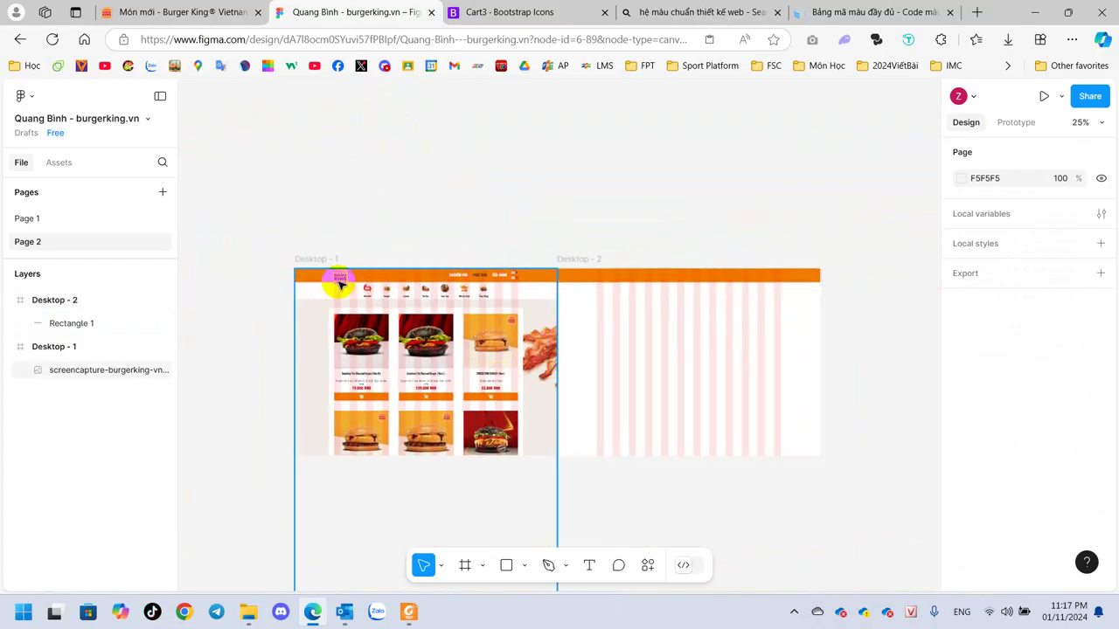
left_click(398, 391)
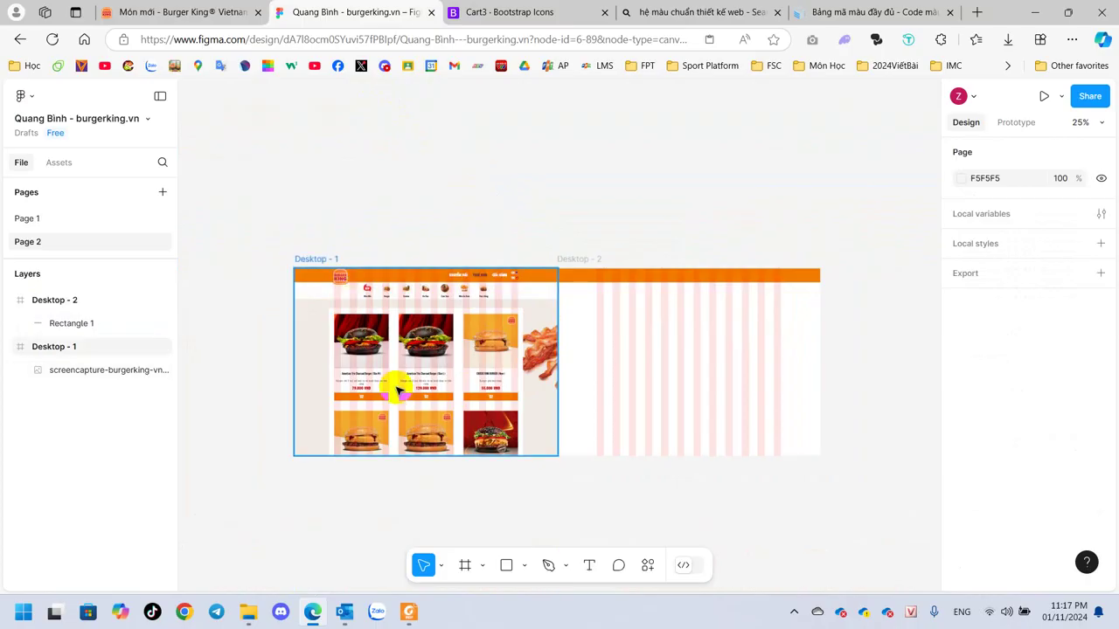
left_click(179, 12)
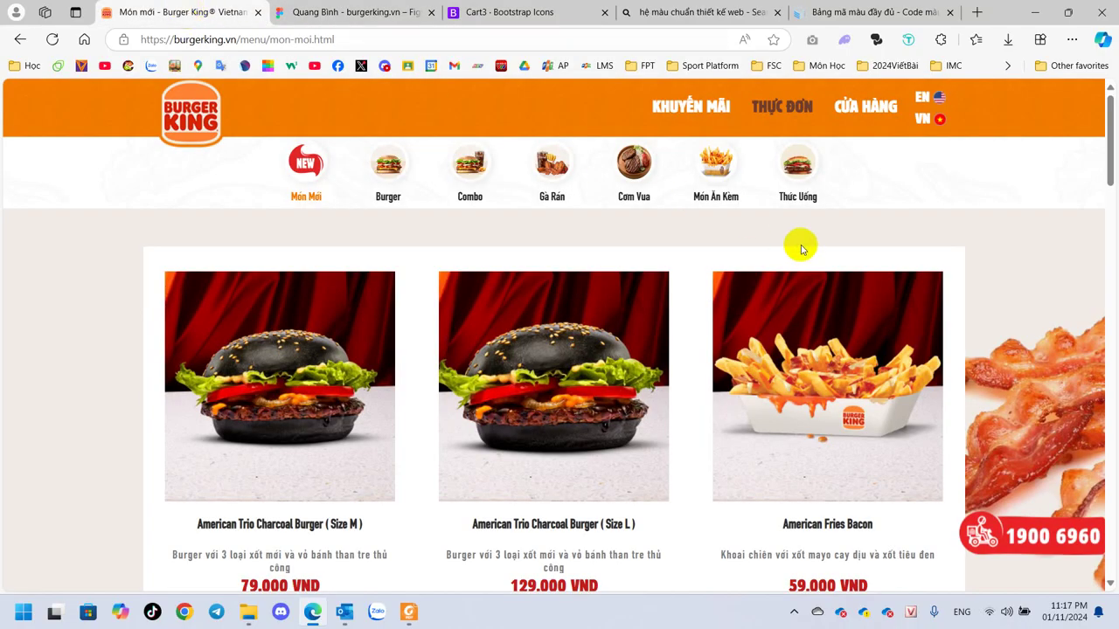
right_click(187, 100)
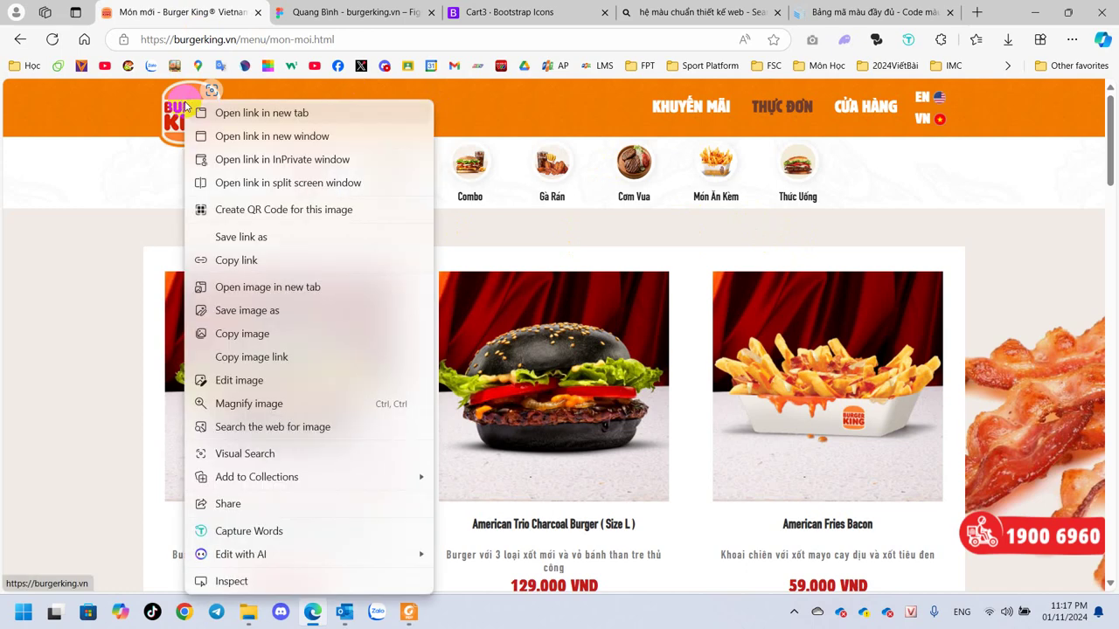
left_click(243, 335)
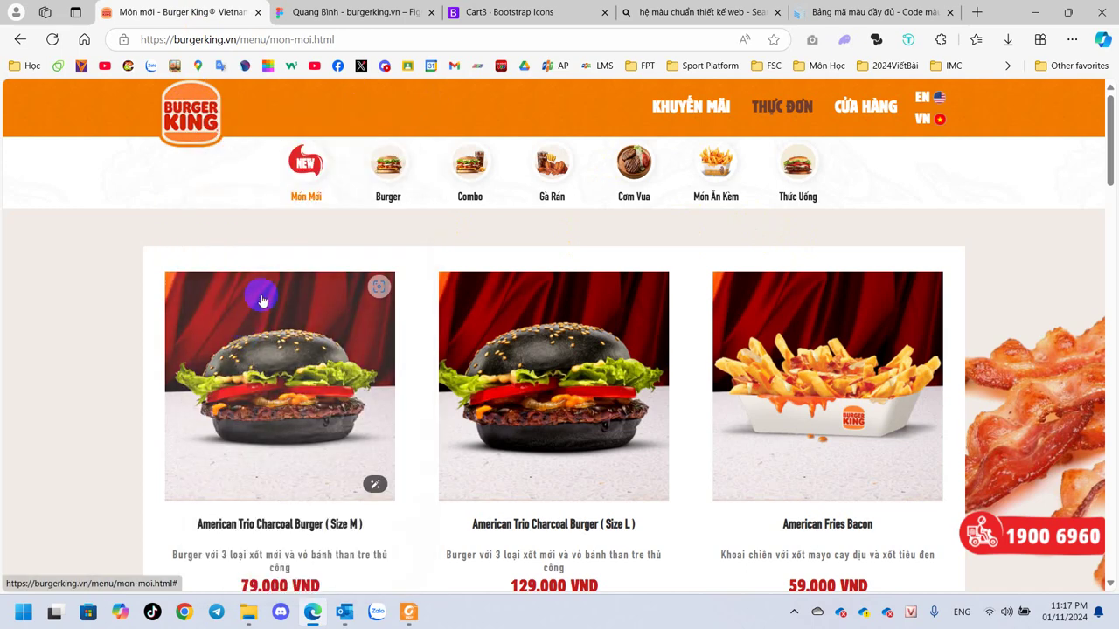
Back in the Figma file, paste the logo and scale it to 92 × 93 over the original logo in the Desktop - 1 header
left_click(362, 11)
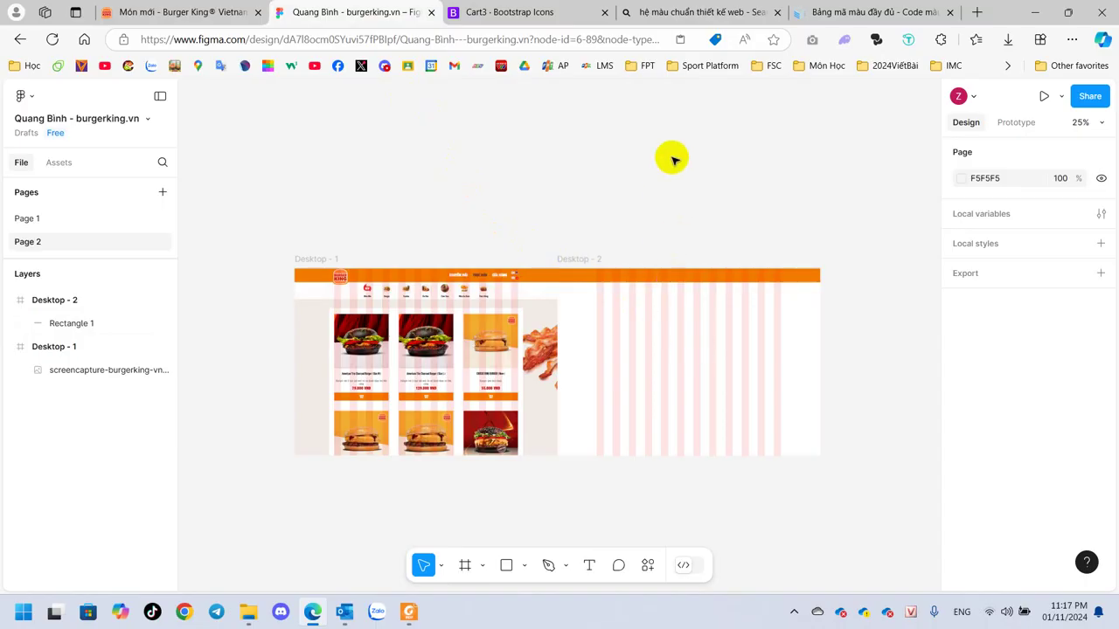
key("ctrl+v")
left_click_drag(575, 343, 352, 270)
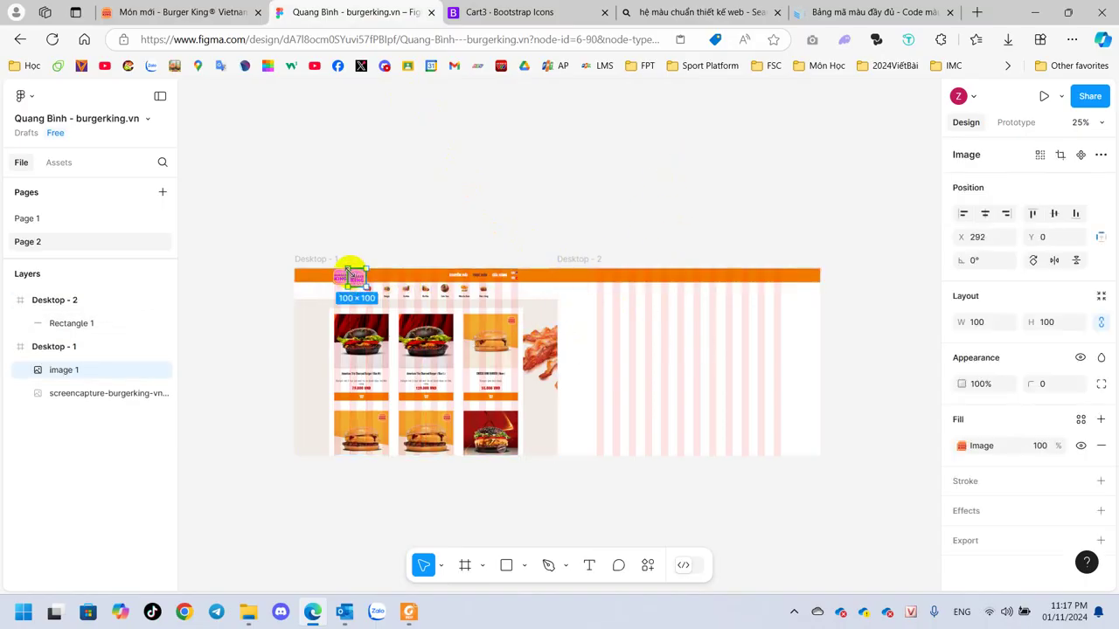
scroll(351, 269, "up", 10)
mouse_move(420, 365)
left_mouse_down()
mouse_move(399, 349)
mouse_move(413, 355)
left_mouse_up()
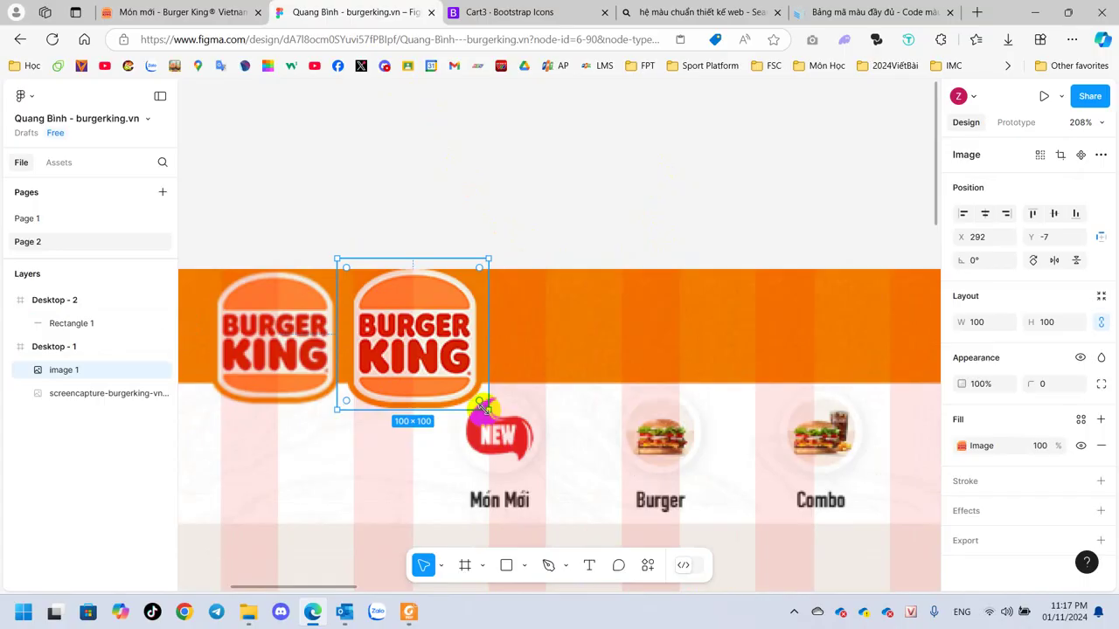
left_click_drag(486, 407, 470, 394)
left_click_drag(429, 350, 322, 367)
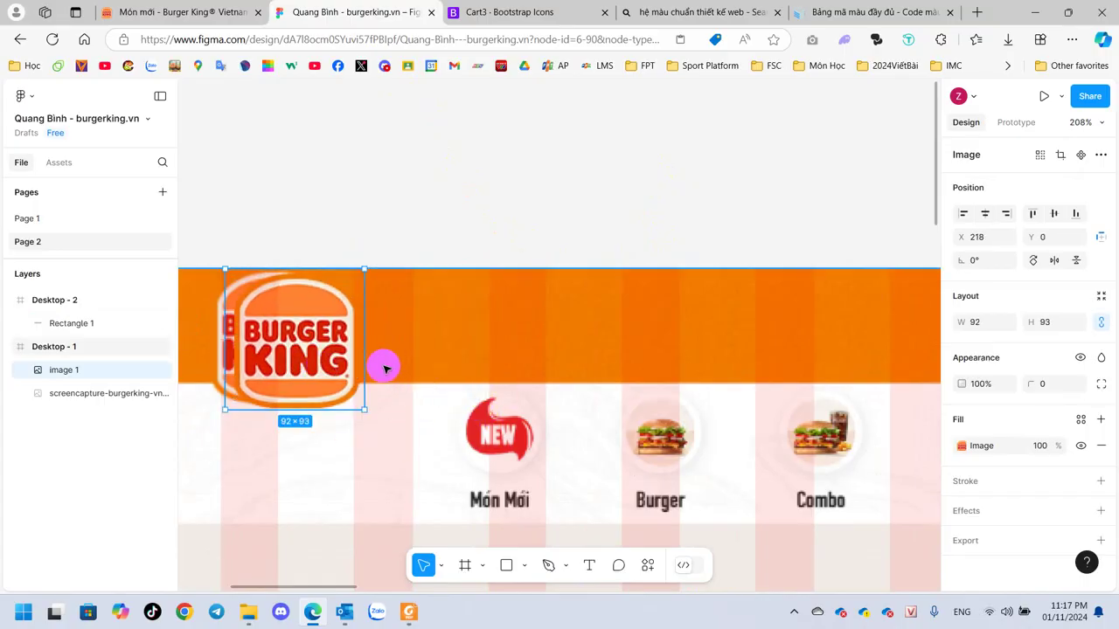
Move the pasted logo into the Desktop - 2 header and position it at X 208, Y 0
scroll(382, 367, "down", 8)
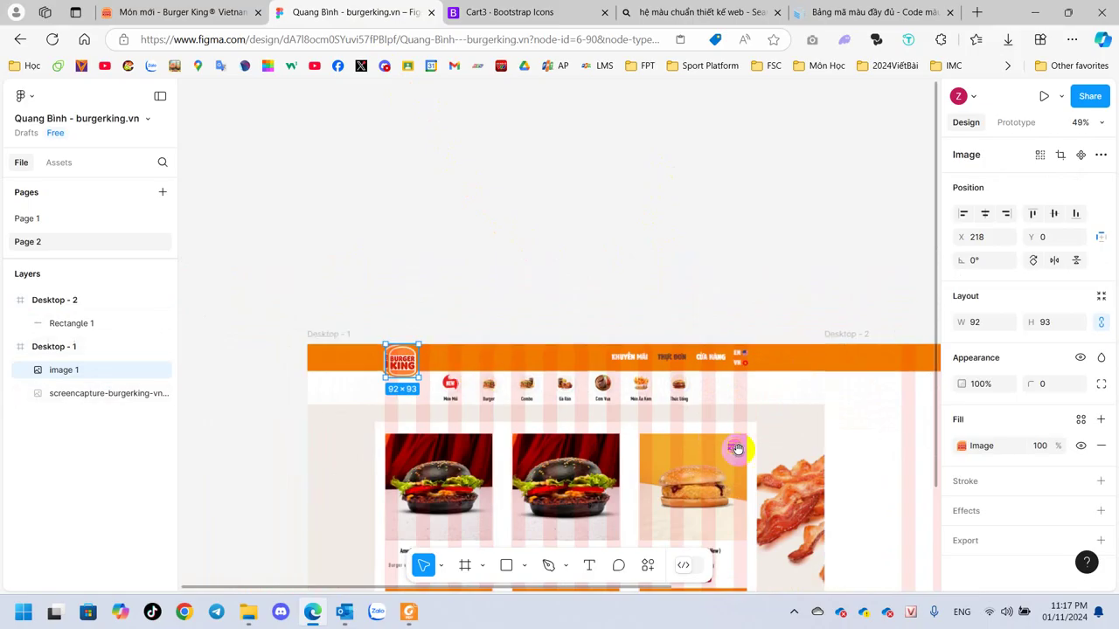
left_click_drag(725, 445, 592, 363)
left_click_drag(237, 265, 758, 275)
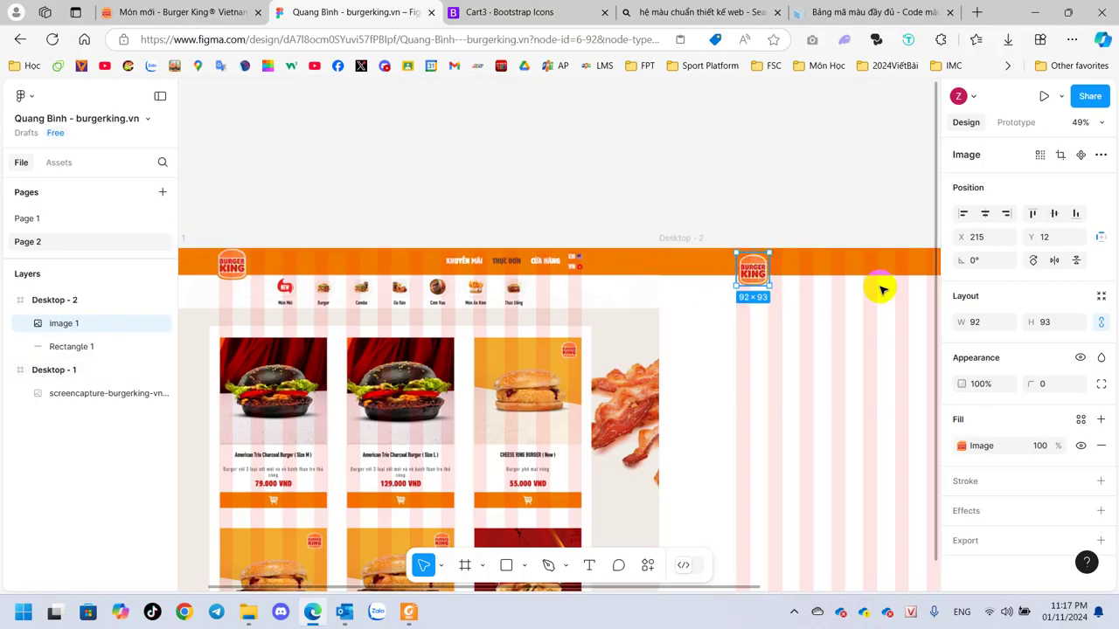
key("Left")
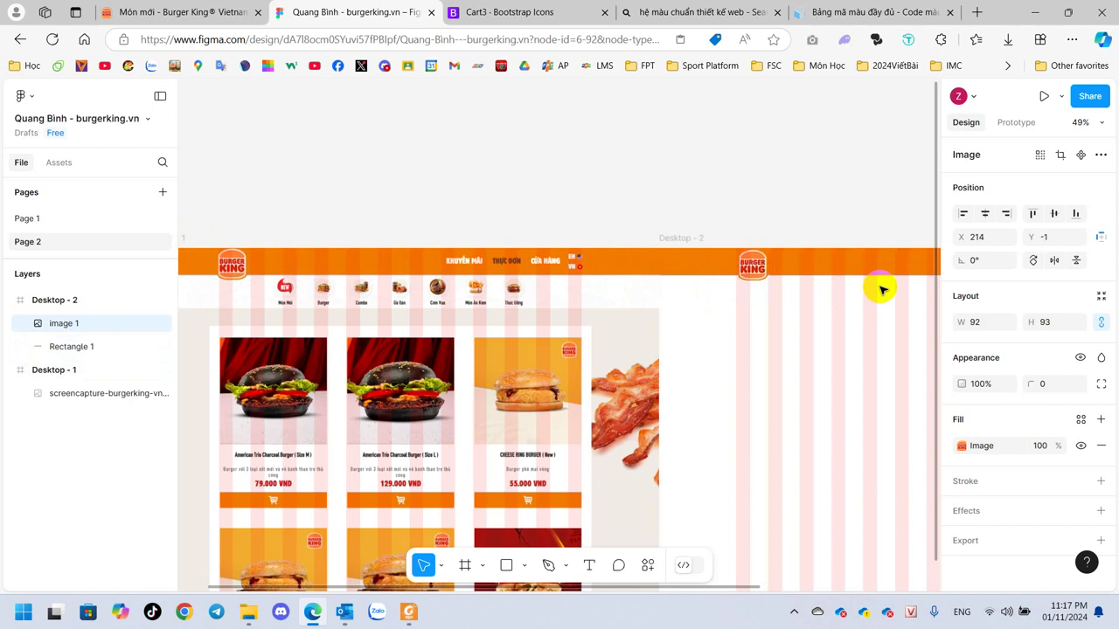
key("Down")
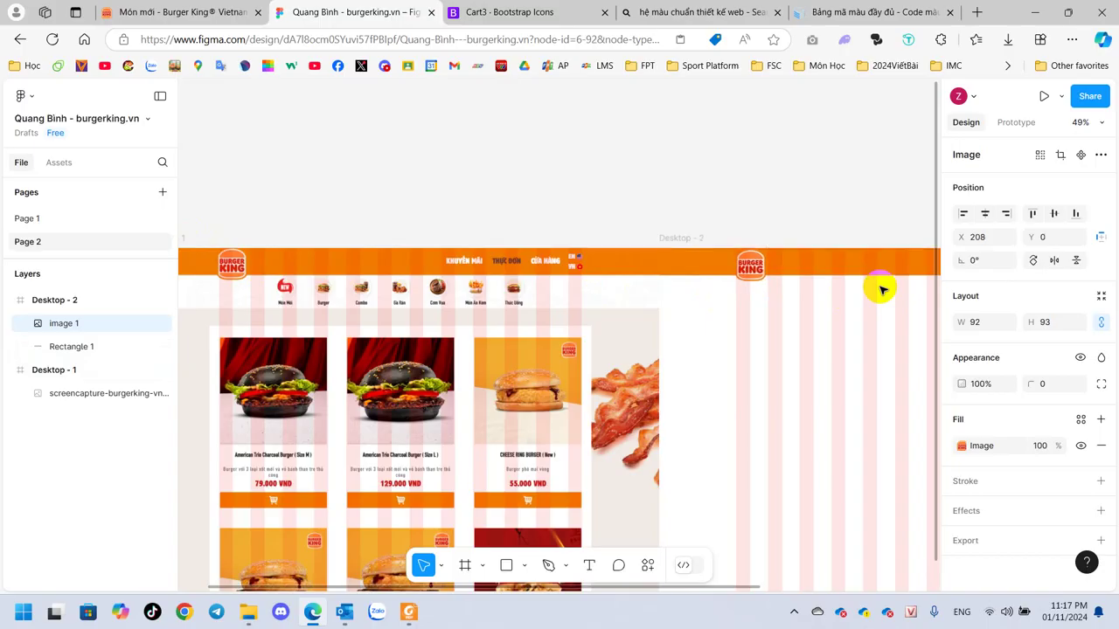
left_click(624, 179)
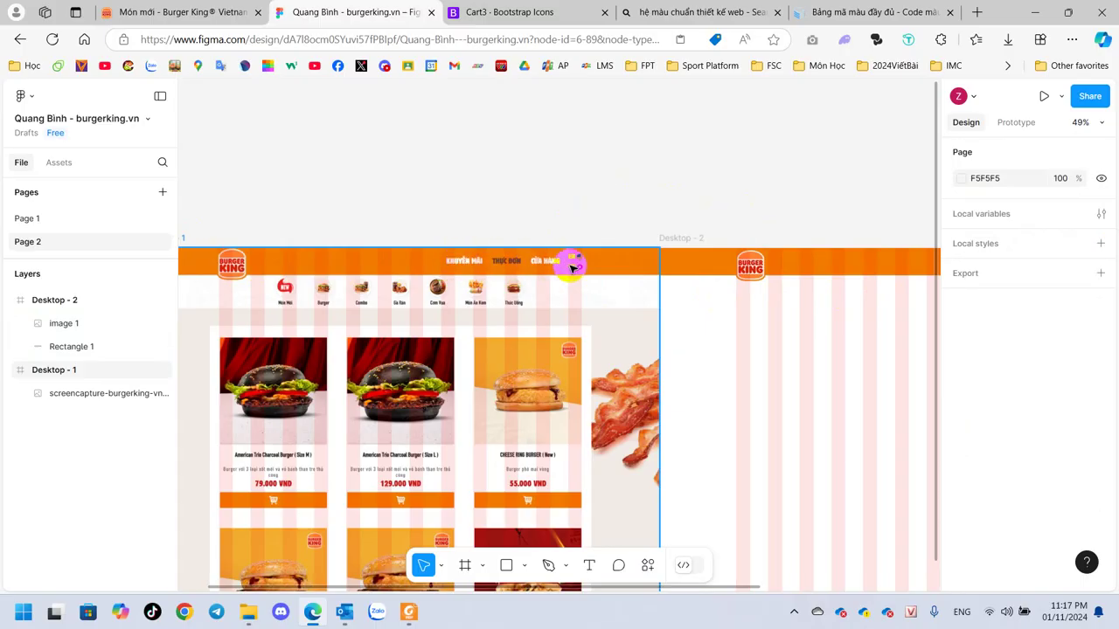
Start a text object in the Desktop - 2 header at about X 664, Y 28
scroll(795, 325, "down", 2)
scroll(794, 324, "right", 1)
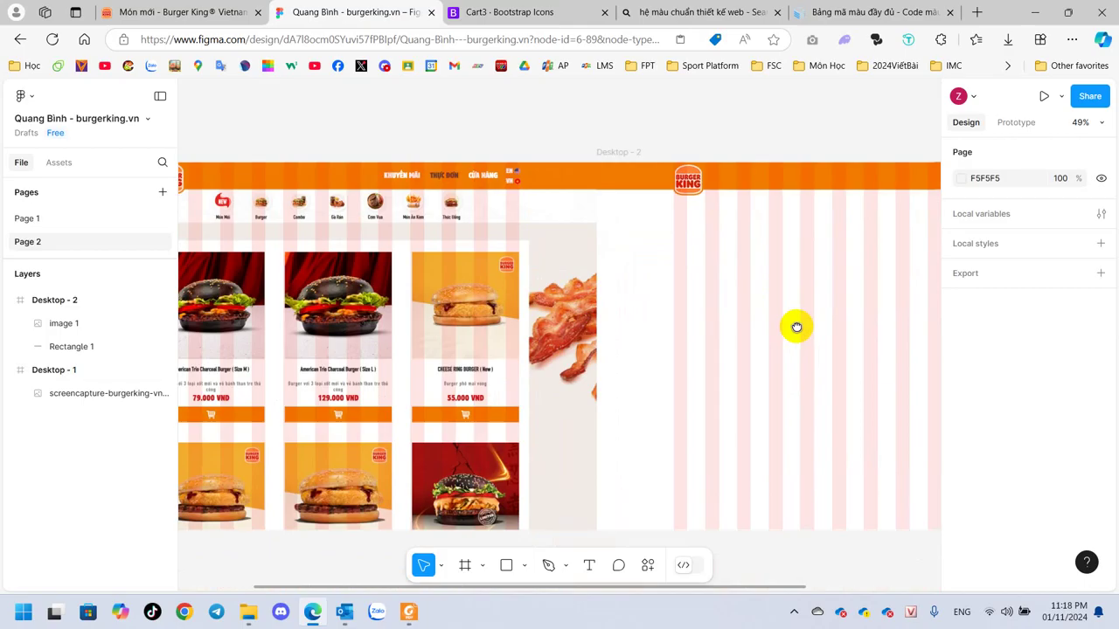
scroll(795, 324, "down", 3)
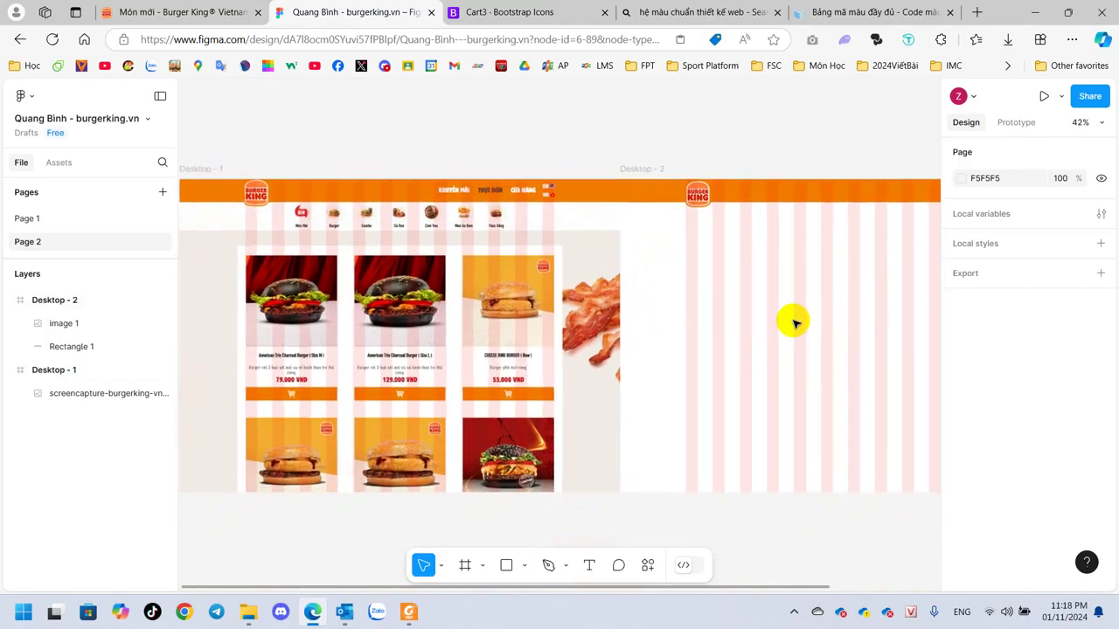
left_click_drag(819, 341, 714, 323)
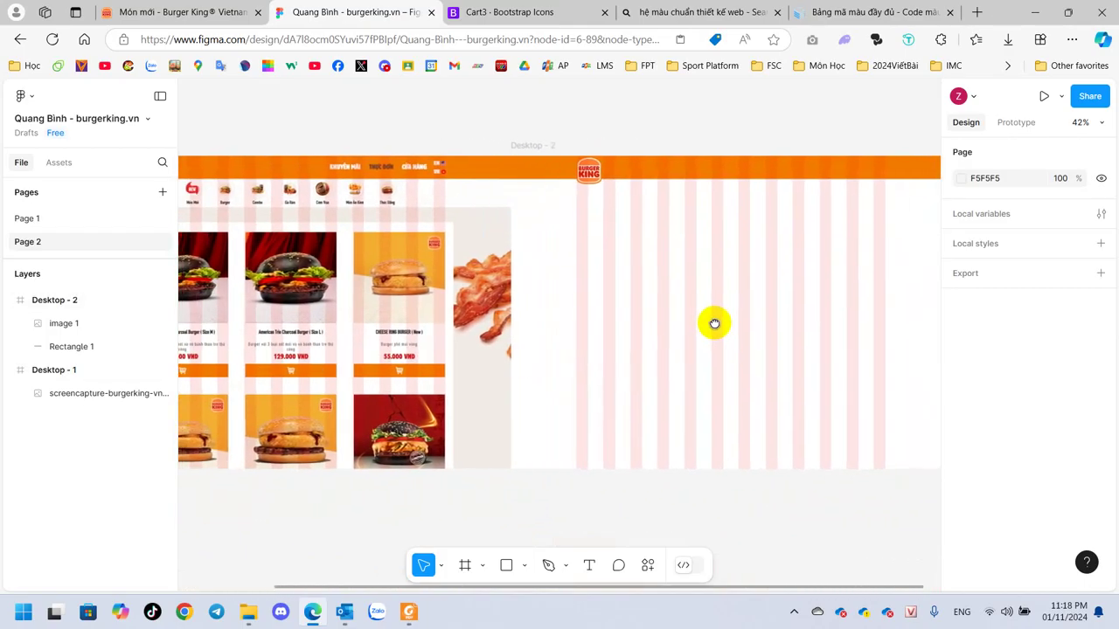
left_click(590, 568)
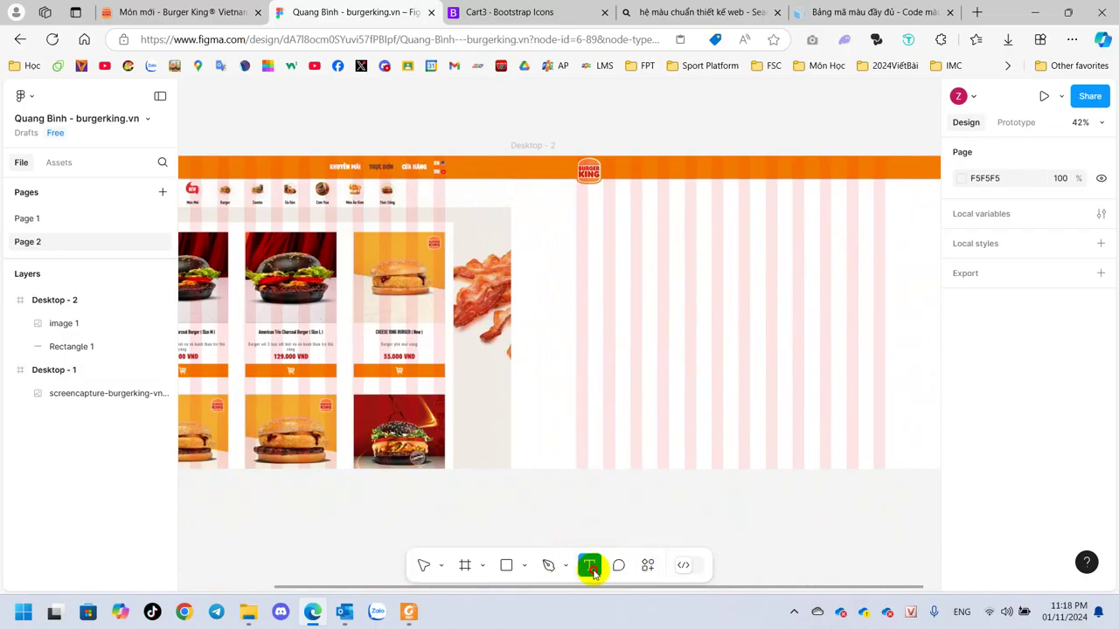
left_click(714, 169)
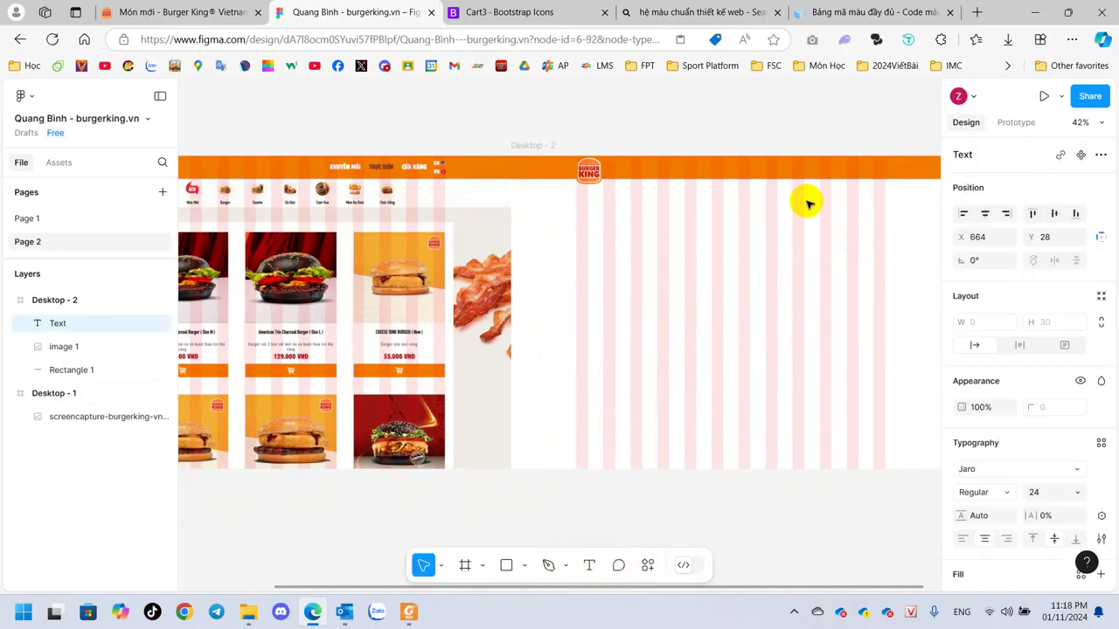
left_click(725, 168)
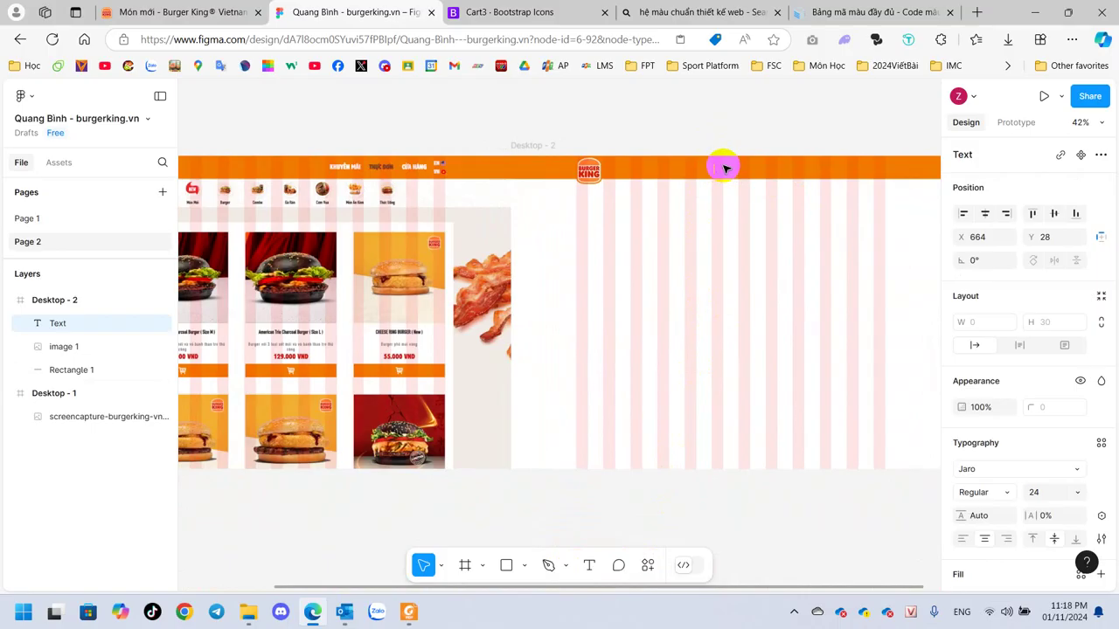